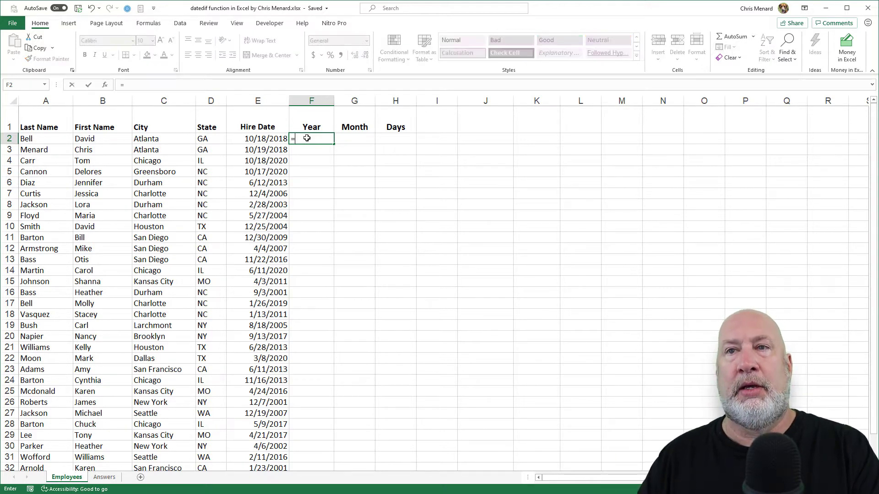
Add the label "Today's Date" in cell J1
key("Up")
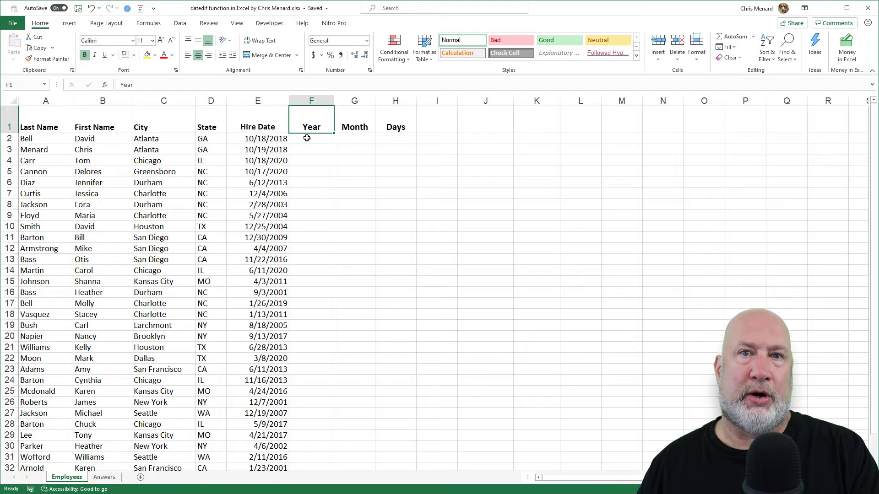
key("Right")
key("Right")
key("Right")
key("Right")
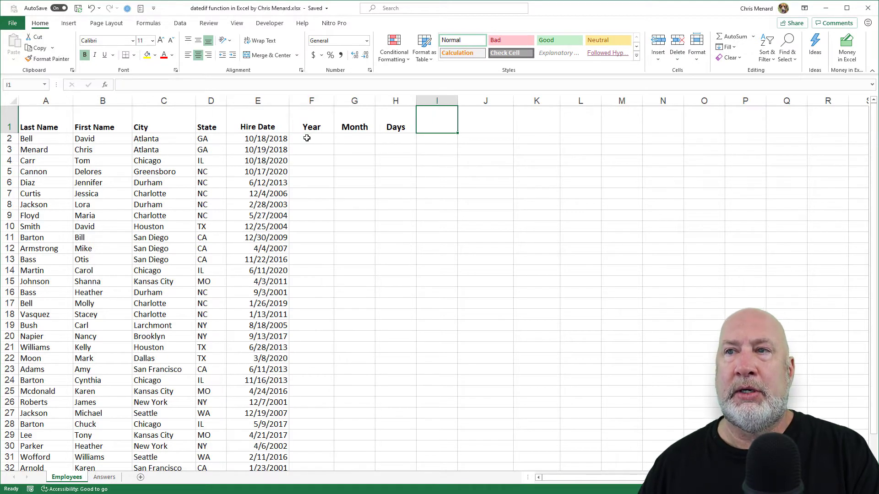
type("T")
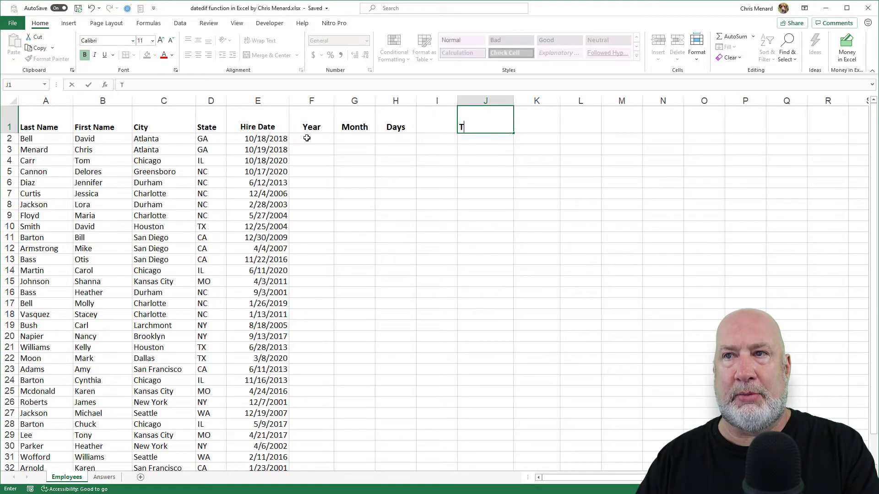
type("oday's Date")
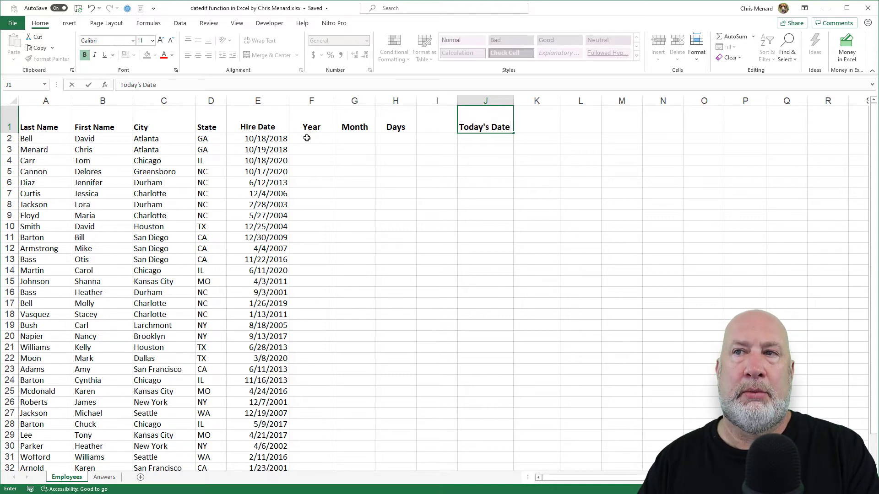
key("Tab")
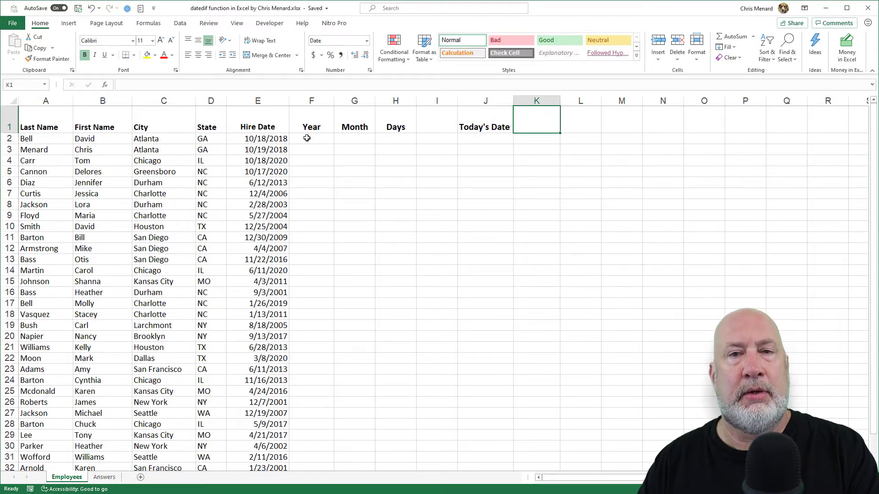
Enter the formula =TODAY() in cell K1 beside the Today's Date label
type("=tod")
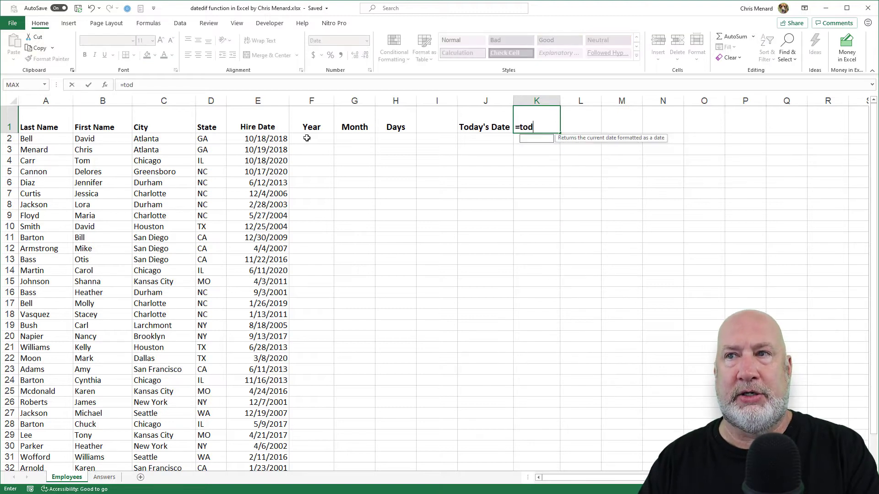
type("ay()")
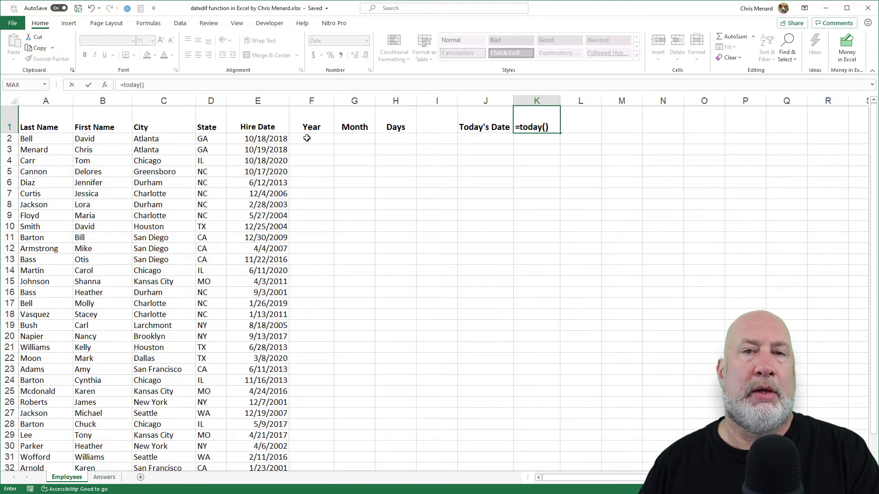
key("ctrl+Return")
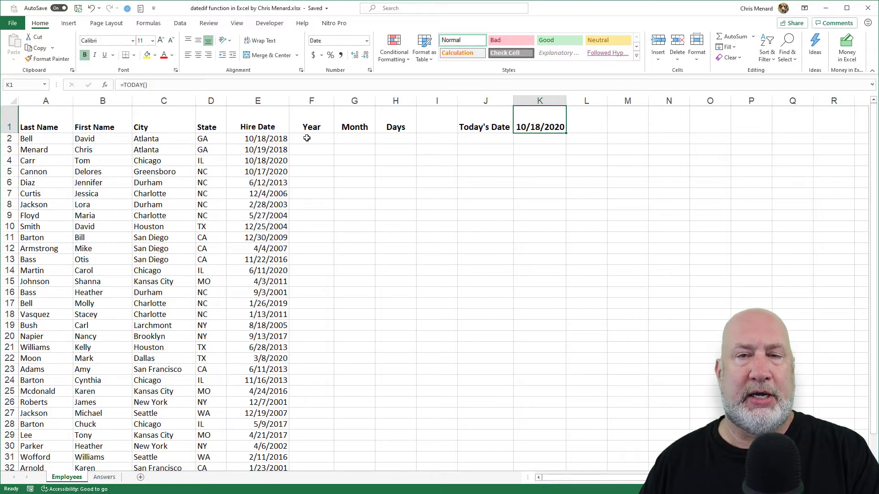
With cell F2 selected, check the Date & Time function list for DATEDIF
key("Left")
key("Left")
key("Left")
key("Left")
key("Left")
key("Left")
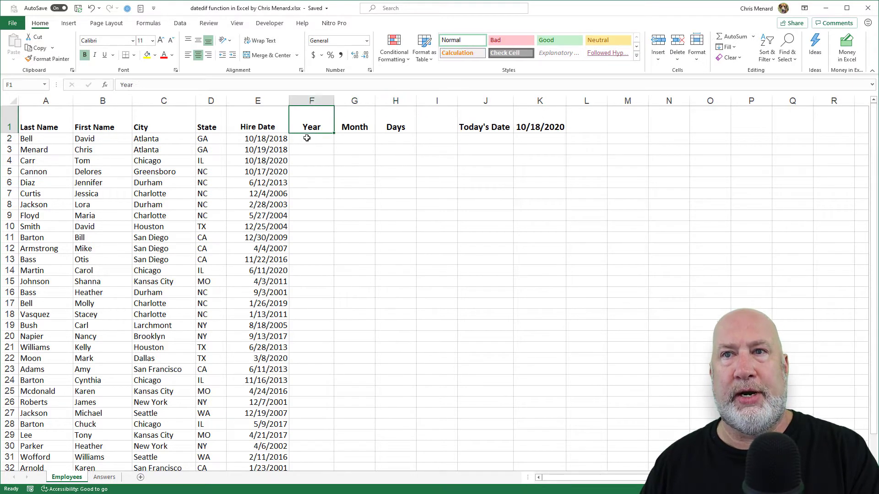
key("Down")
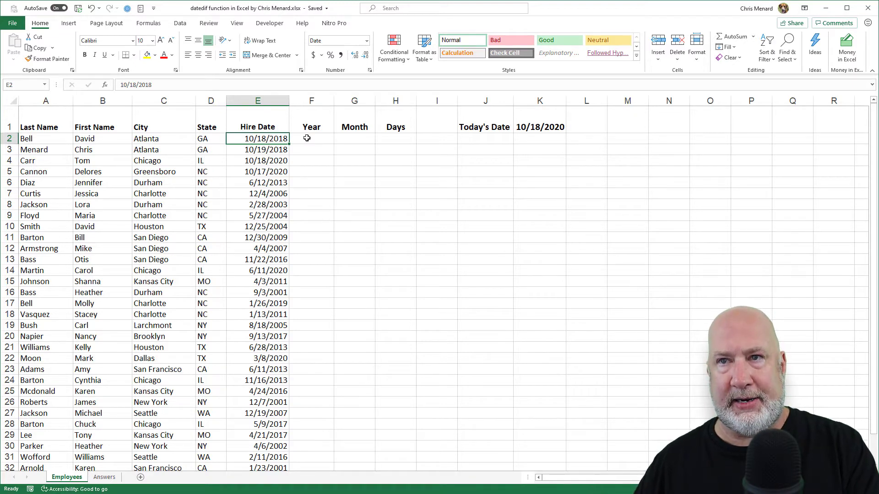
left_click(307, 138)
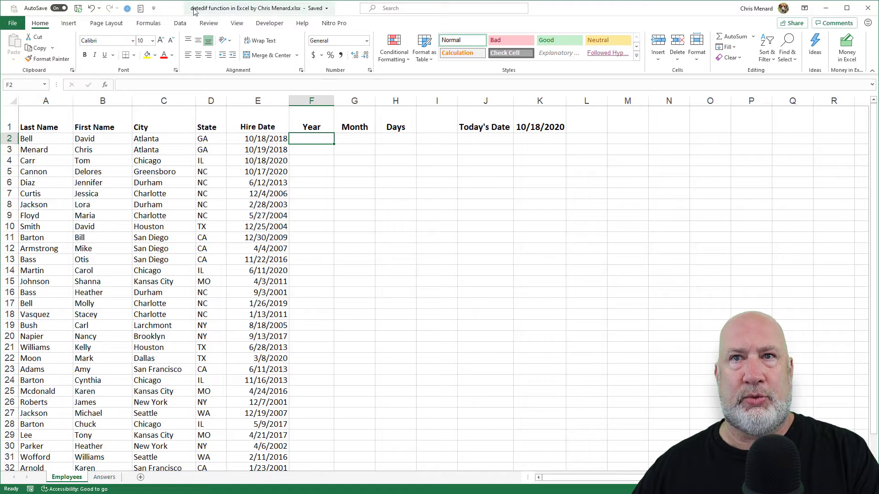
left_click(152, 26)
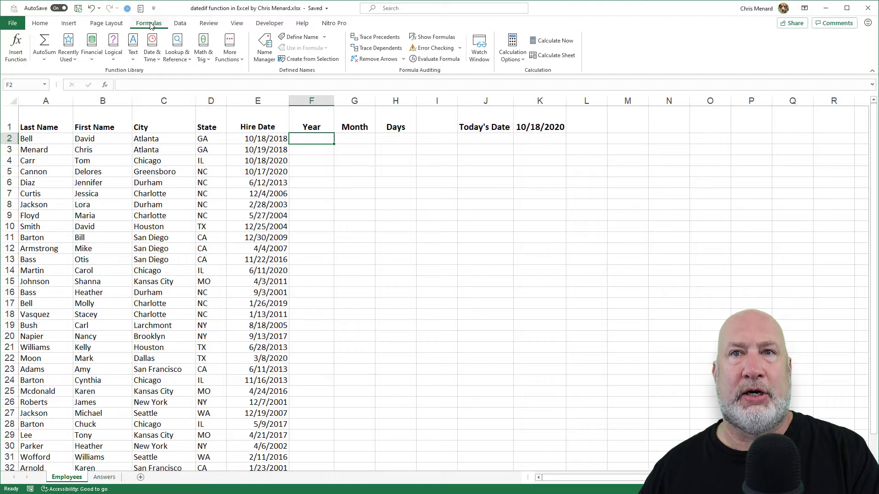
left_click(155, 60)
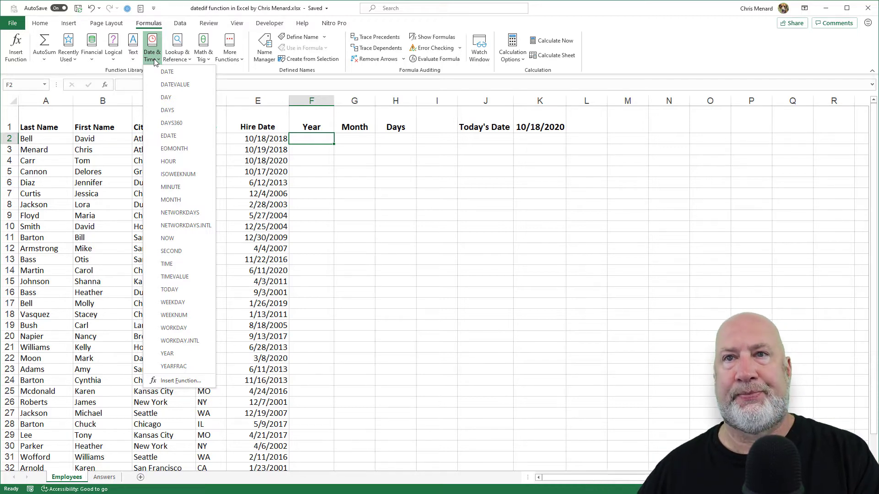
left_click(312, 137)
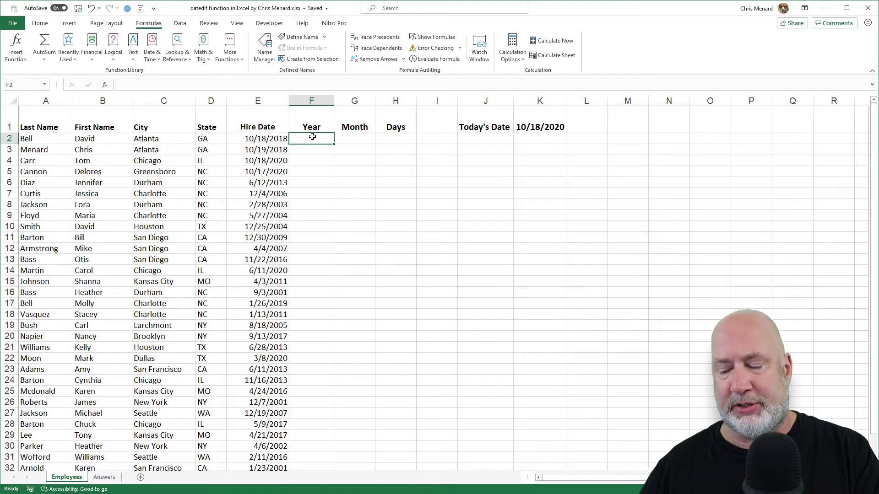
Enter =DATEDIF(E2,K1,"y") in cell F2 to calculate the full years between the hire date and today's date
type("=date")
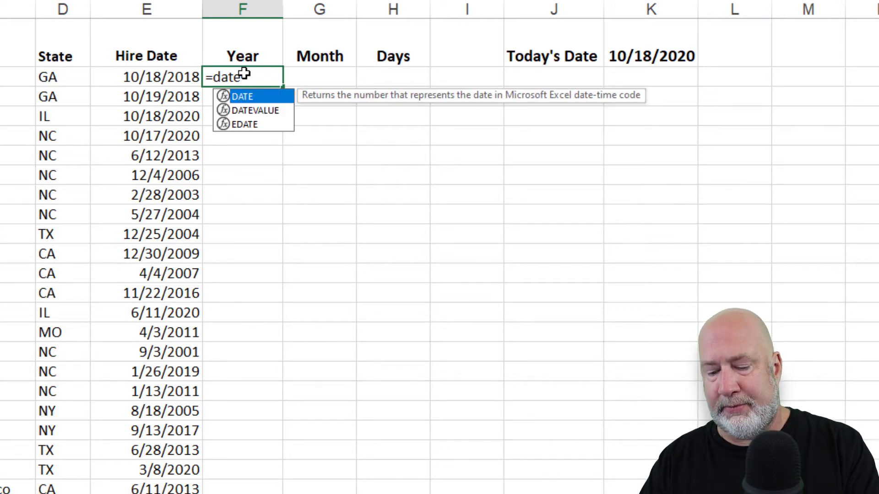
type("dif(")
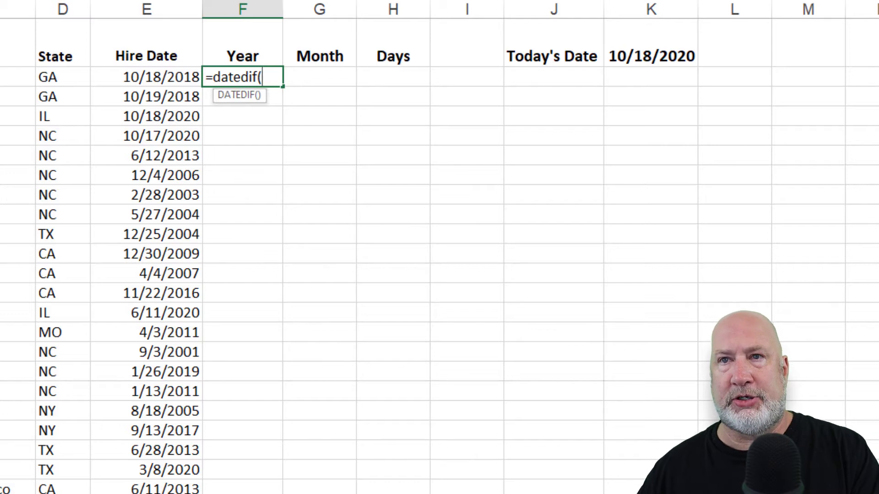
left_click(171, 78)
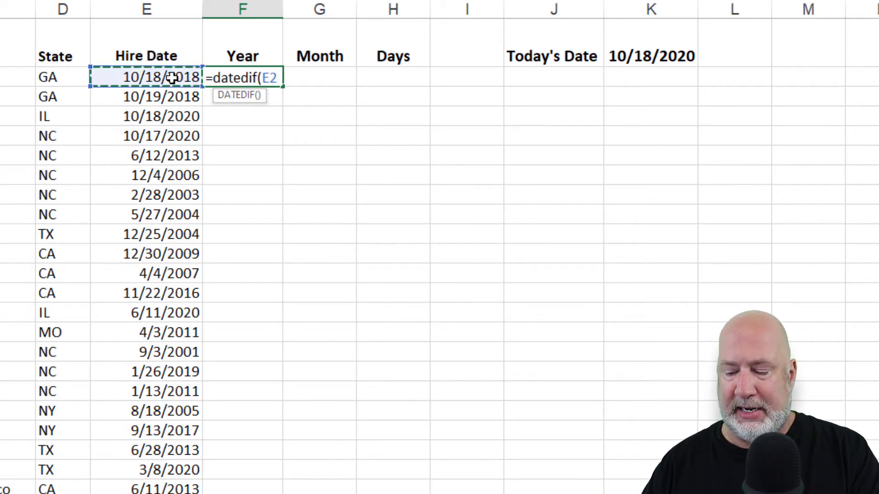
type(",")
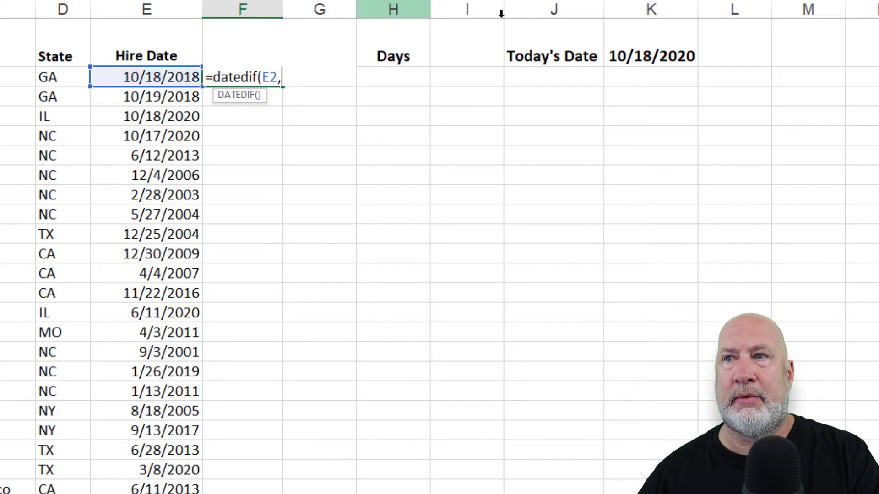
left_click(638, 55)
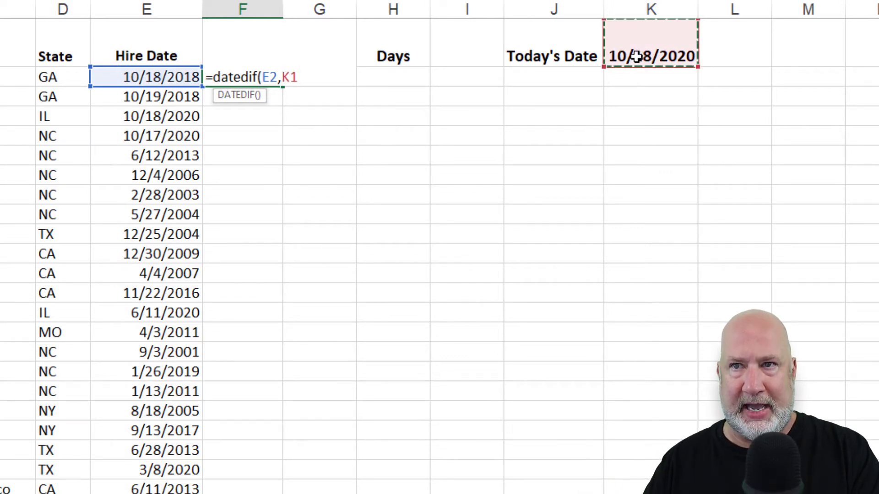
type(",")
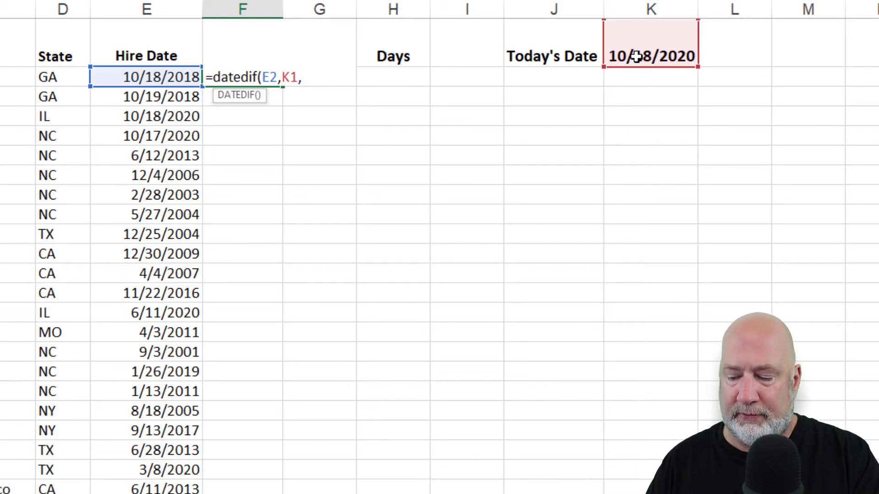
type("\"y\"")
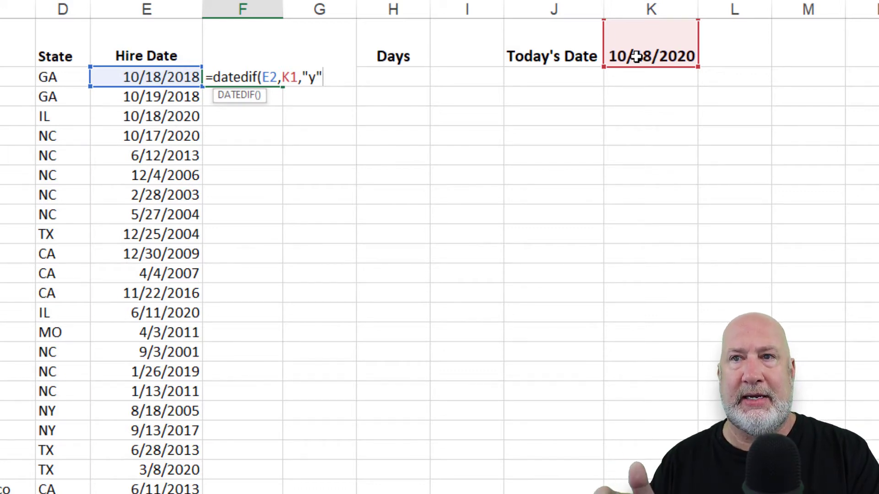
type(")")
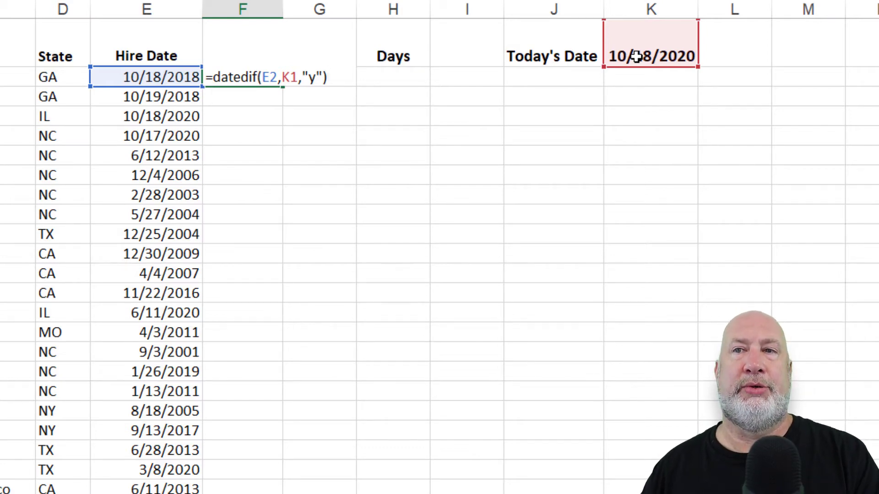
key("Return")
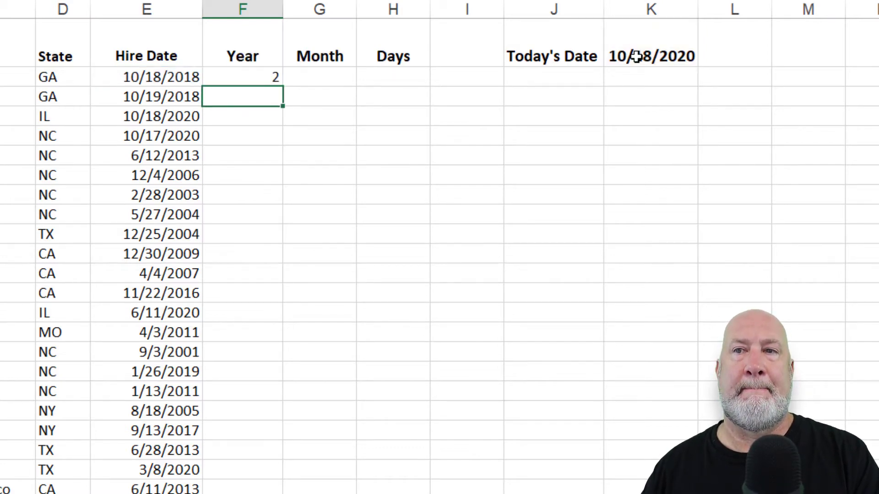
Change the unit argument of the DATEDIF formula in F2 to "m" to calculate months
key("Up")
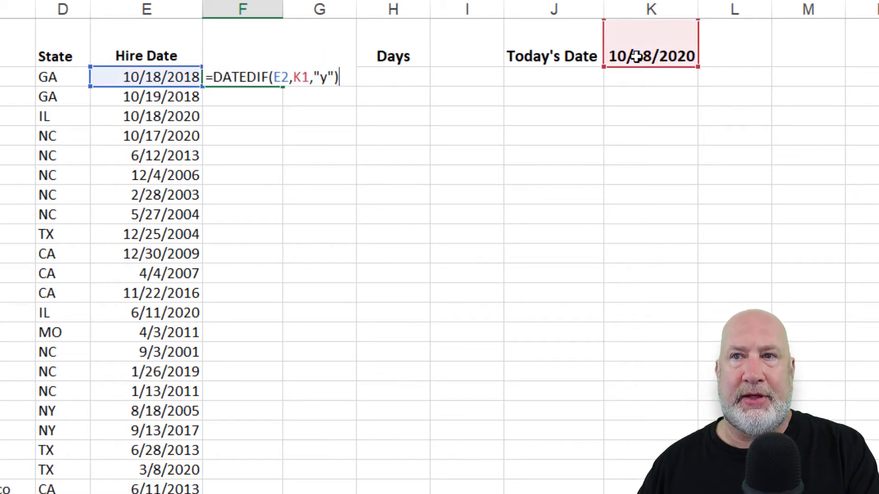
key("Left")
key("Left")
key("BackSpace")
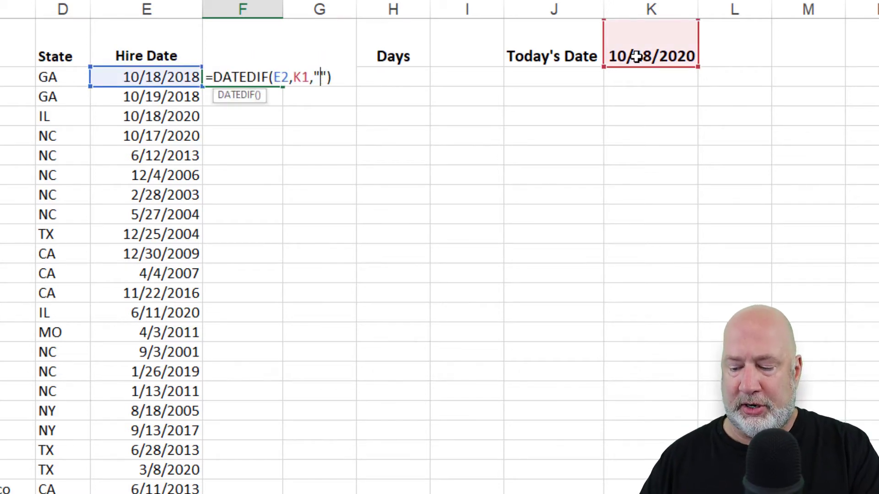
type("m")
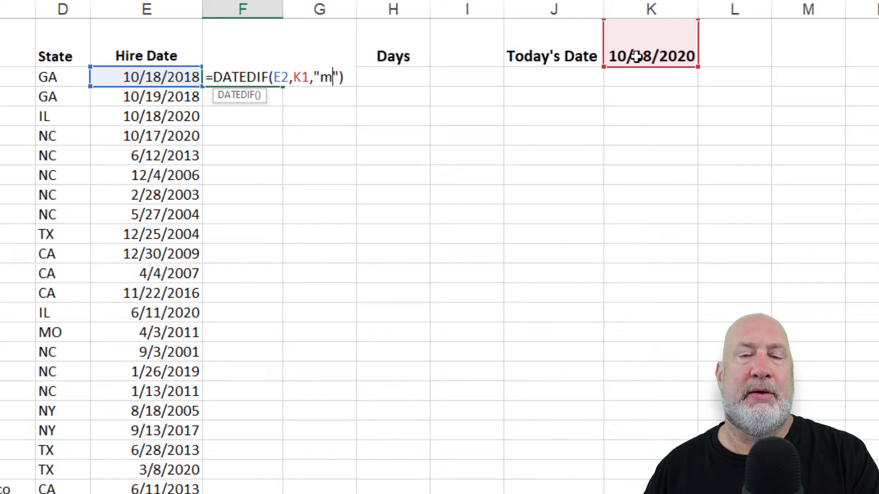
key("Return")
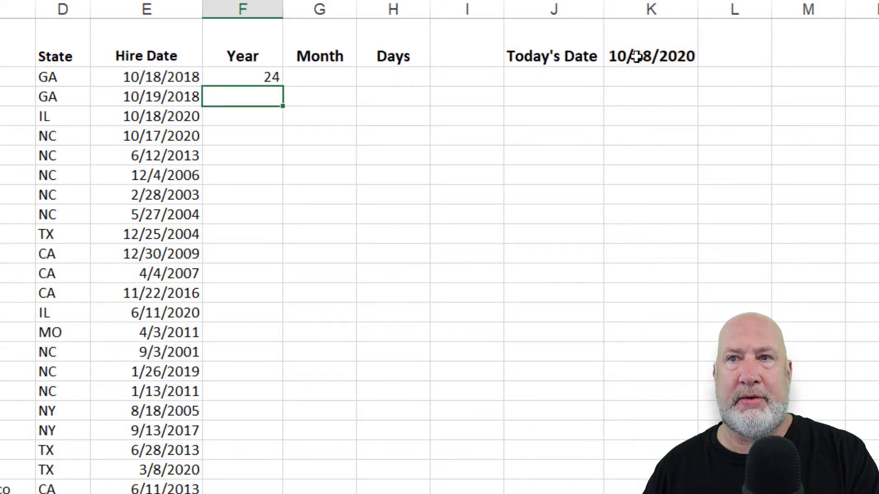
Change the unit argument of the DATEDIF formula in F2 to "d" to calculate days
key("Up")
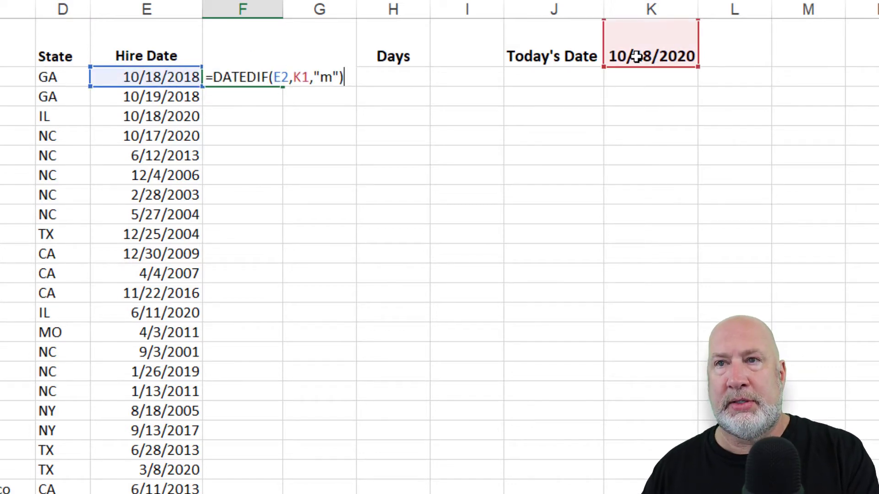
key("Left")
key("Left")
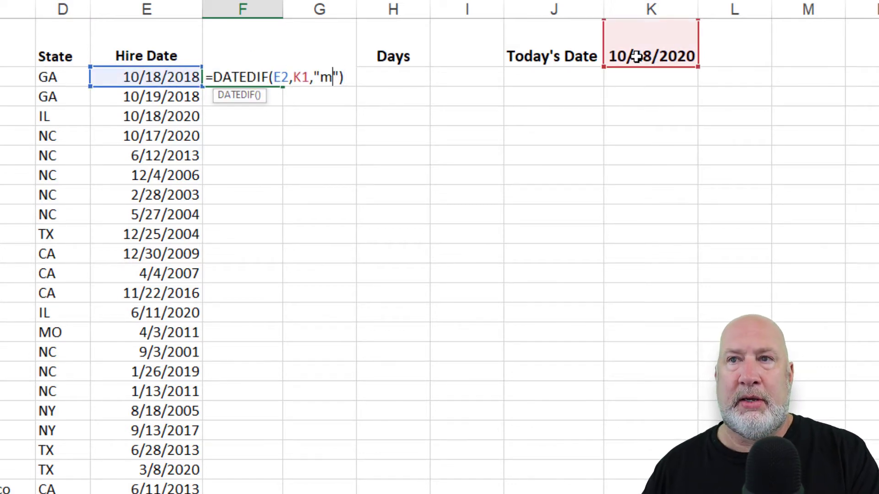
key("Left")
key("Delete")
type("d")
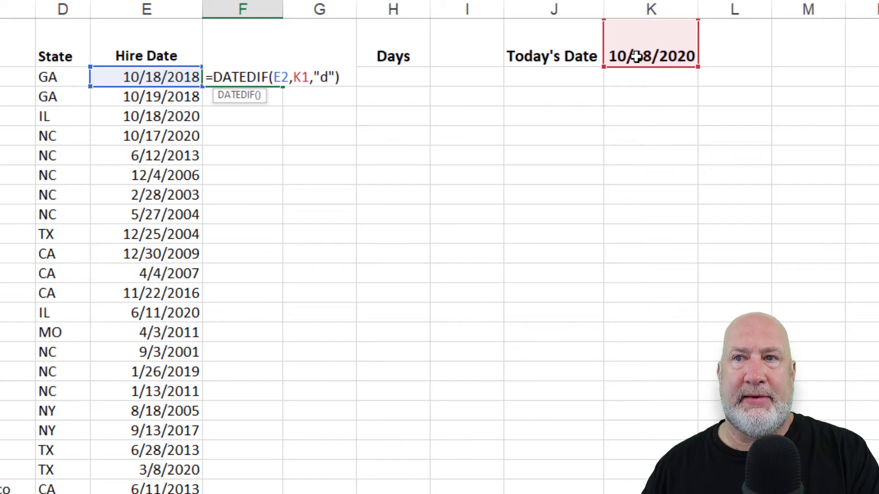
key("Return")
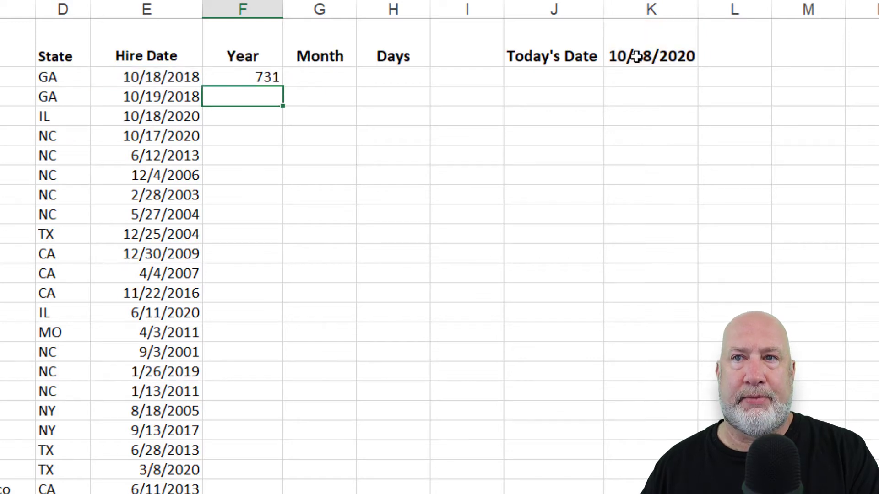
Set the unit argument of the DATEDIF formula in F2 back to "y" for years
key("Up")
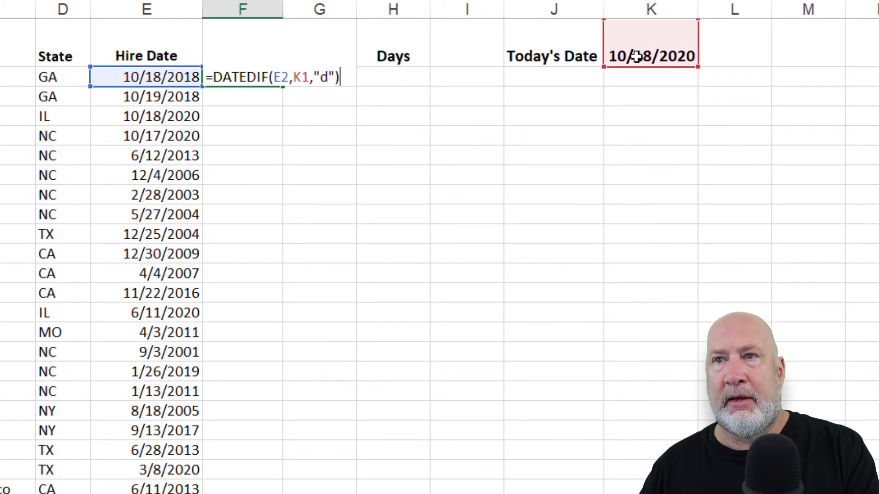
key("Left")
key("Left")
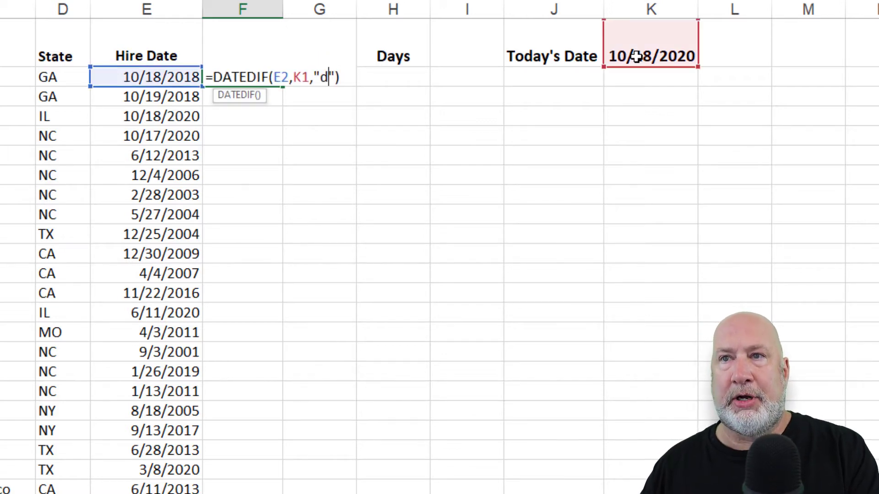
key("Left")
key("Delete")
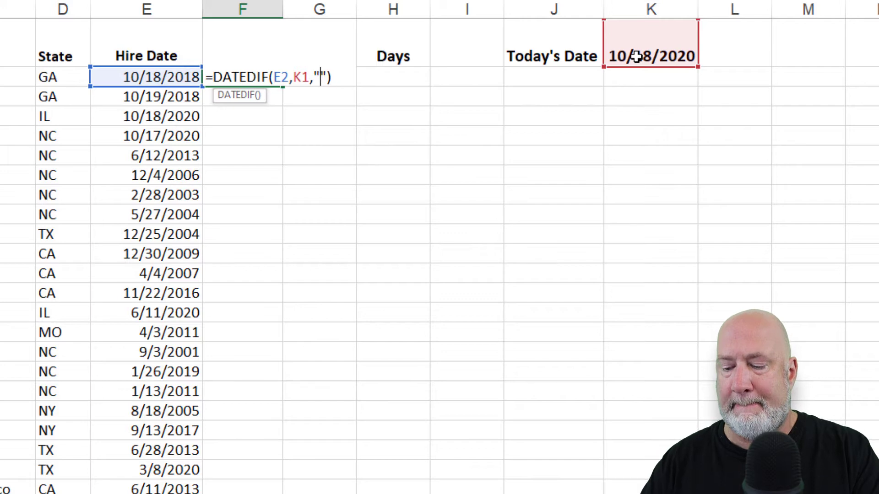
type("y")
key("Return")
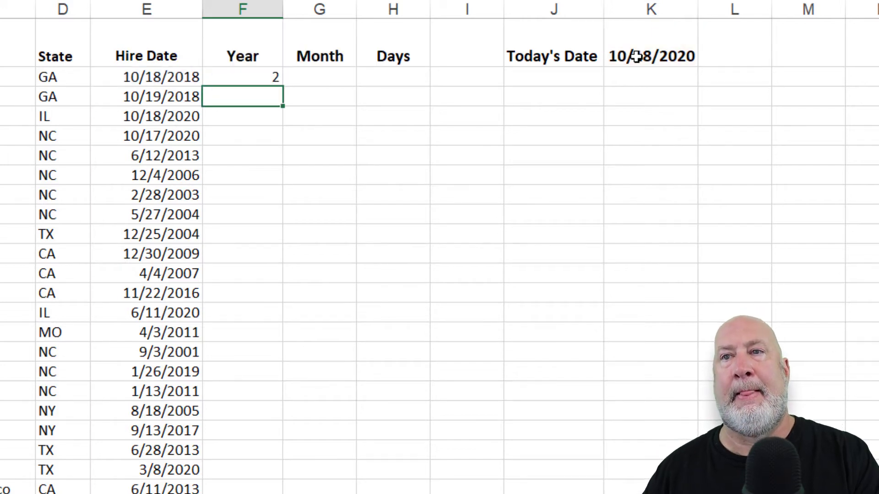
Enter =DATEDIF(E2,K1,"m") in cell G2 to calculate the months between the hire date and today's date
key("Up")
key("Right")
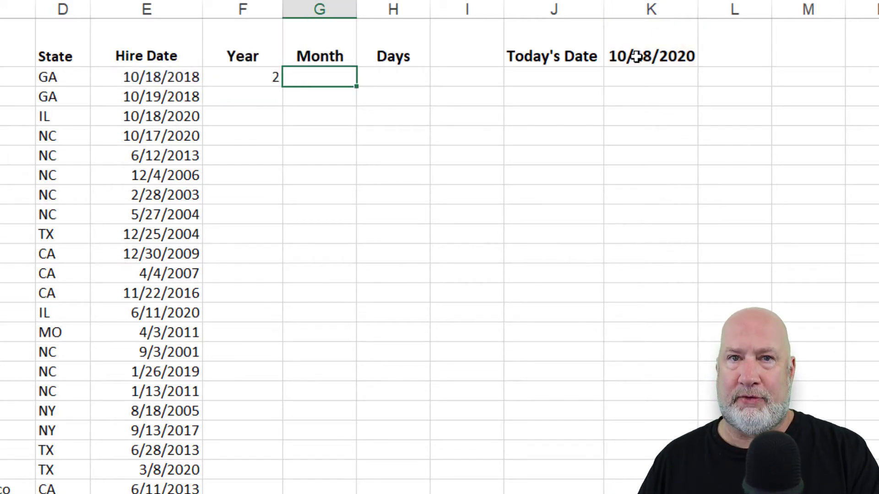
type("=")
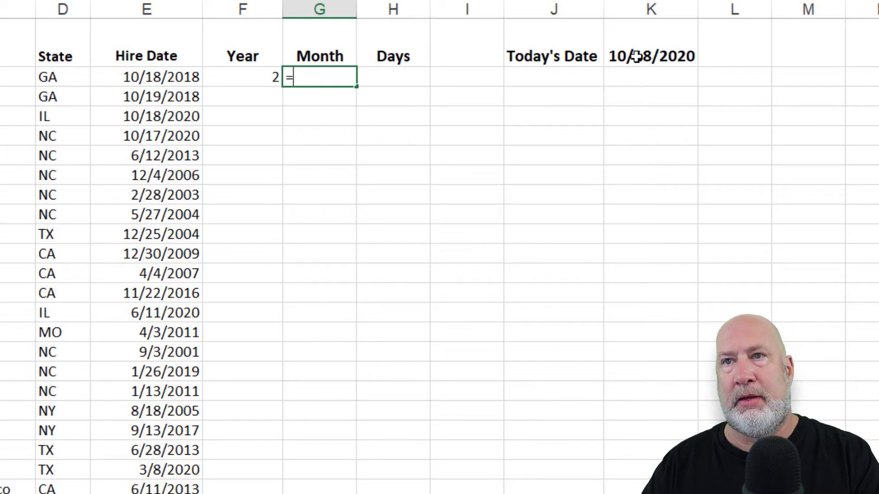
type("date")
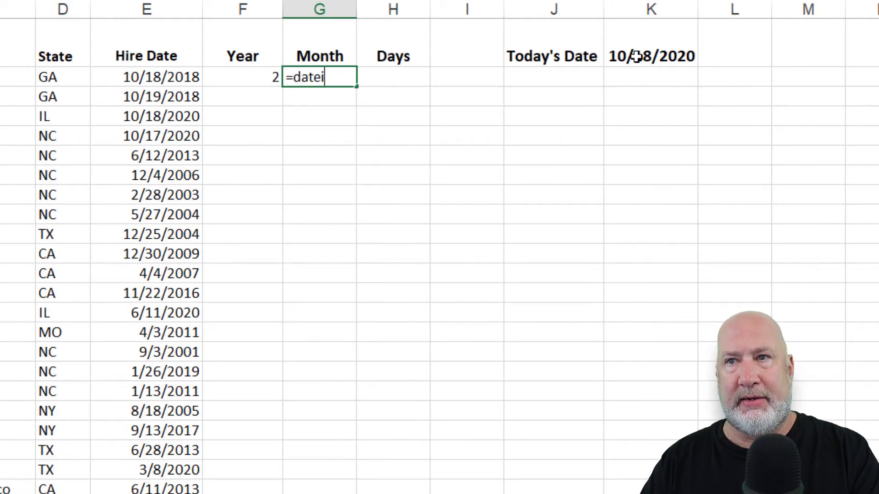
type("dif(")
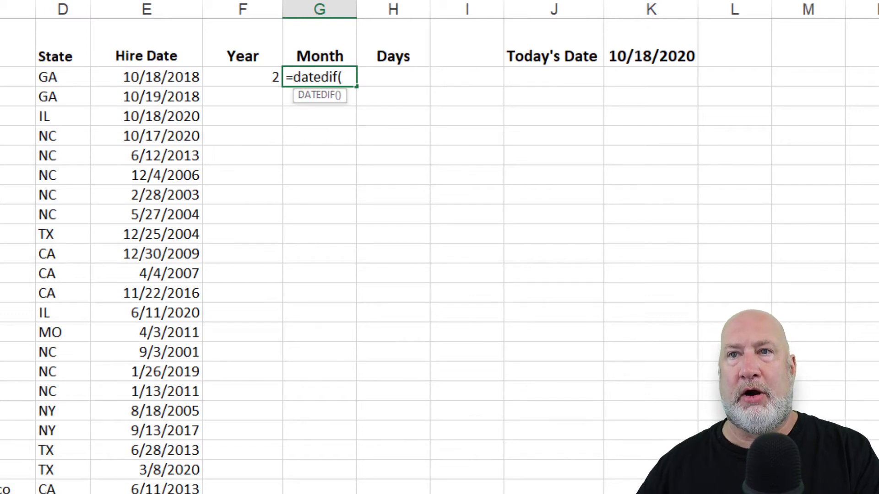
left_click(161, 78)
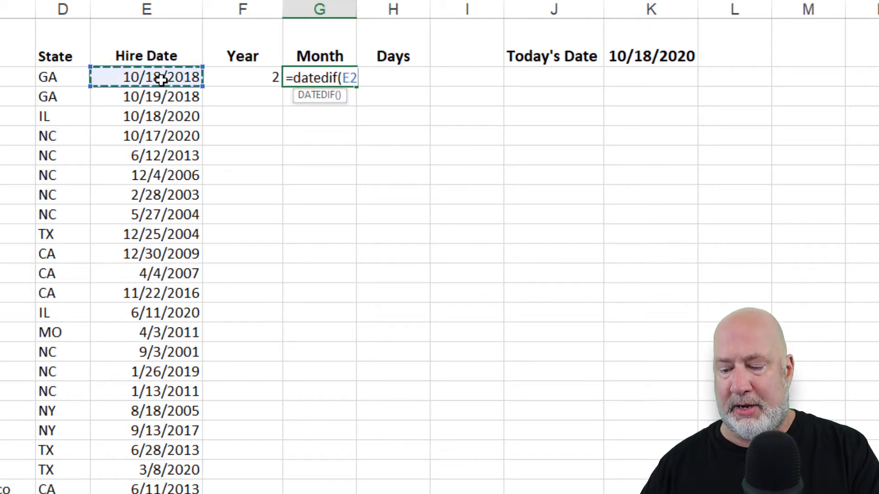
type(",")
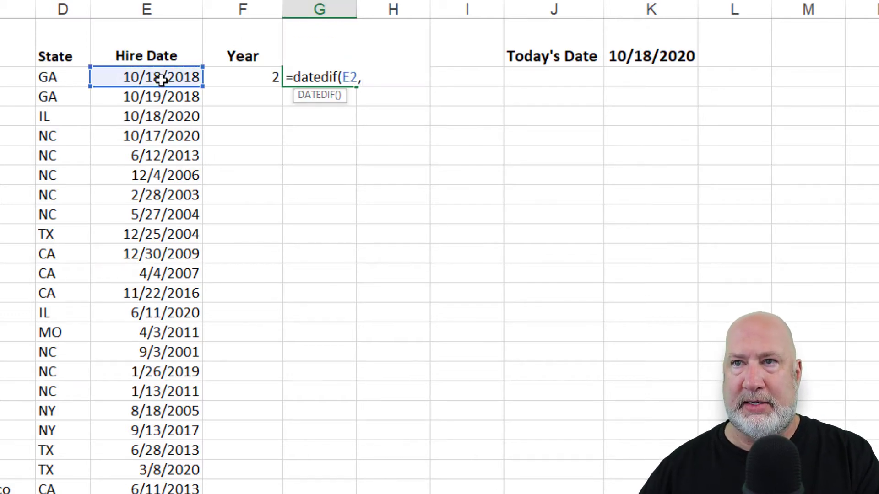
left_click(669, 54)
type(",\"m\"")
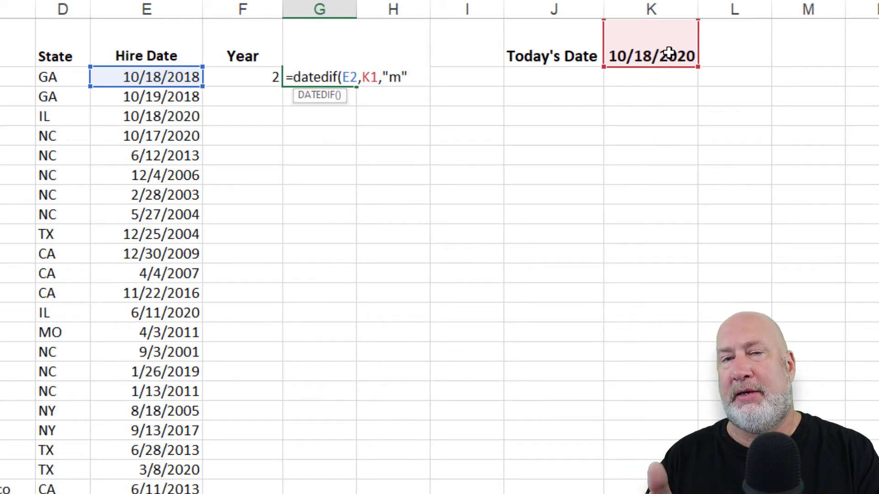
type(")")
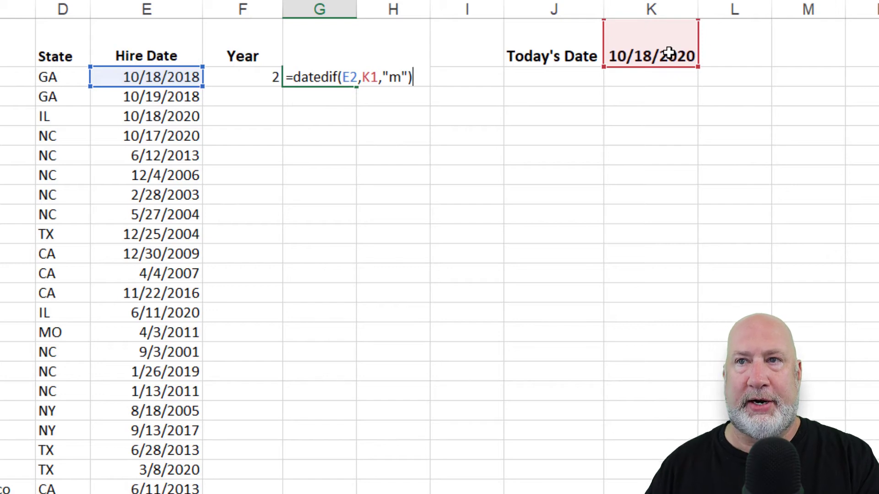
key("Return")
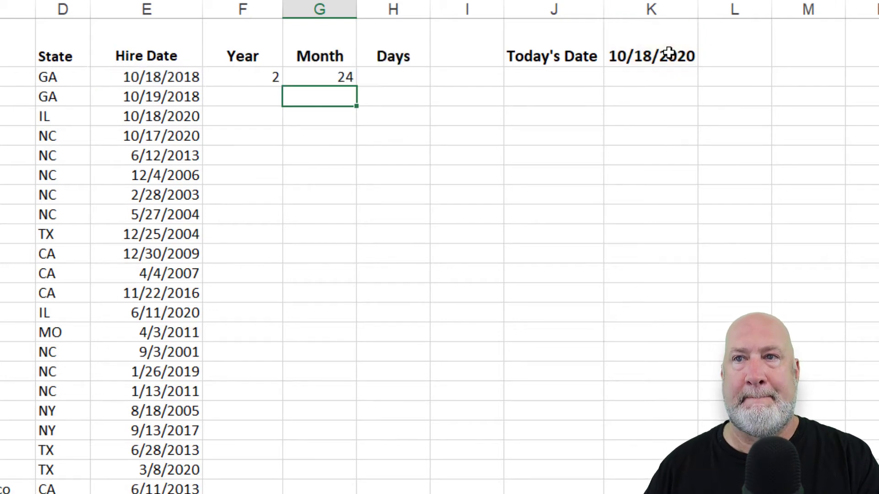
Change the unit argument of the DATEDIF formula in G2 to "ym" to count only the months beyond full years
key("Up")
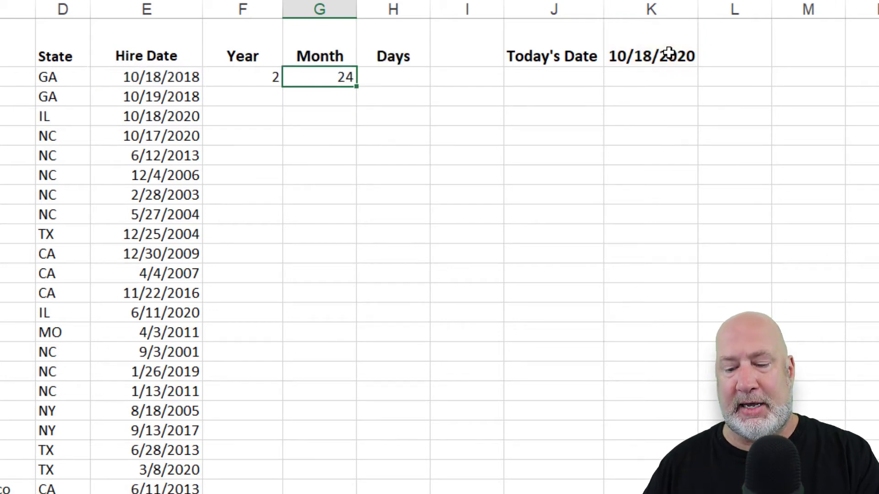
key("F2")
key("Left")
key("Left")
key("Left")
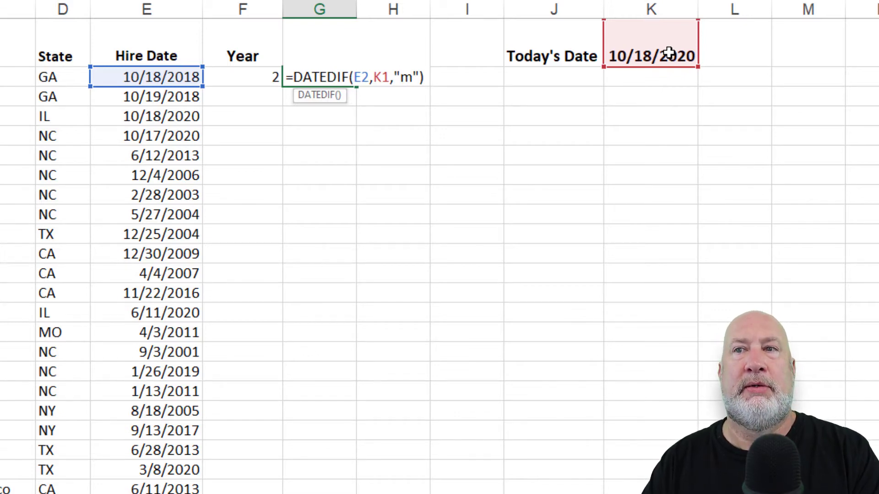
type("y")
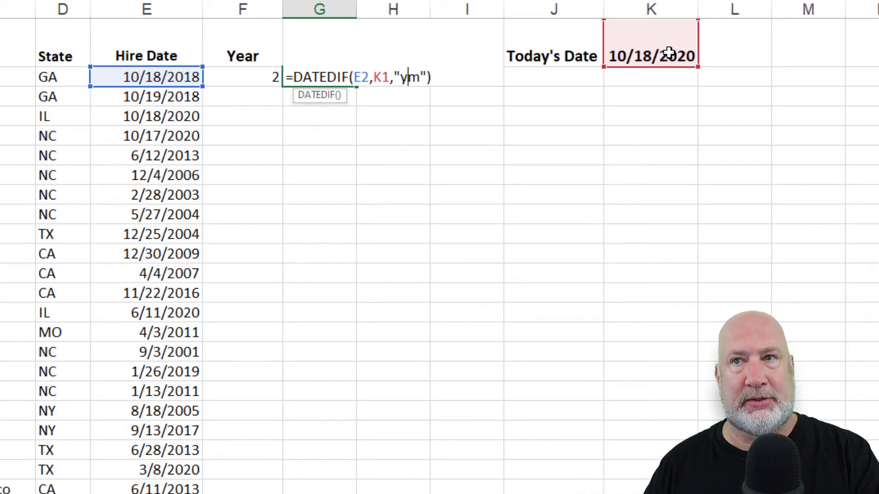
key("Return")
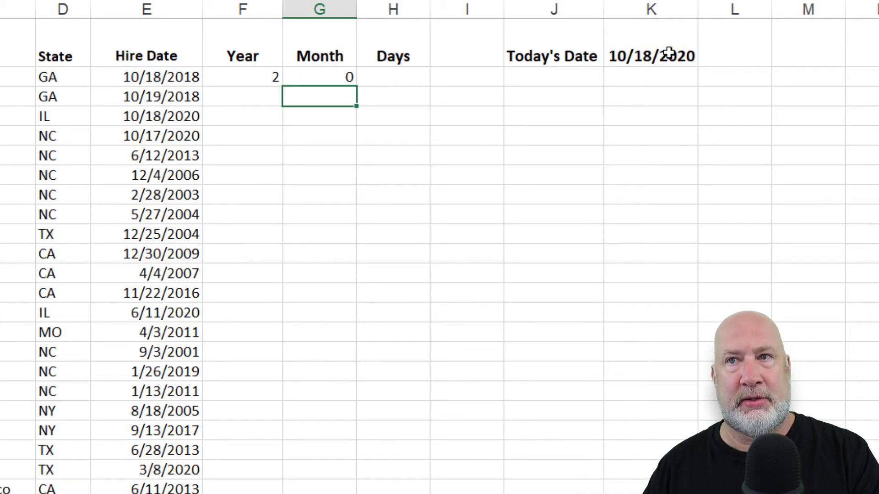
Try a hire date of 9/18/2018 in E2 to test the month formula, and undo the change
key("Up")
key("Left")
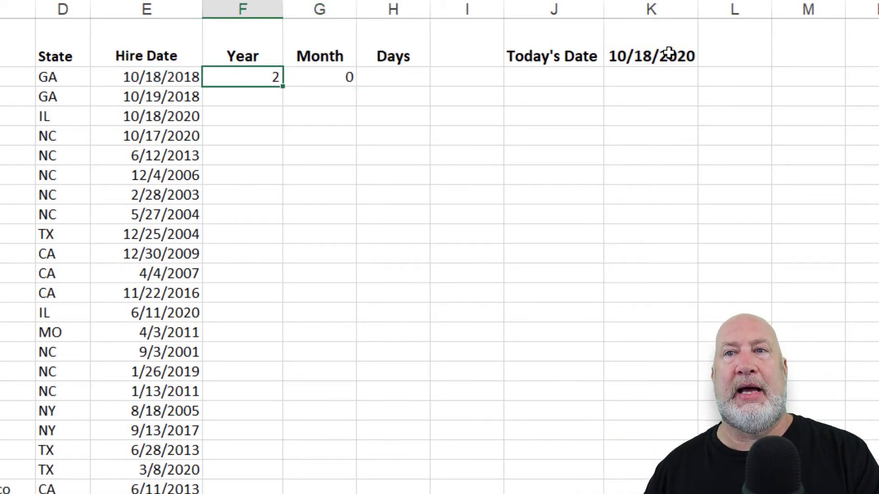
key("Left")
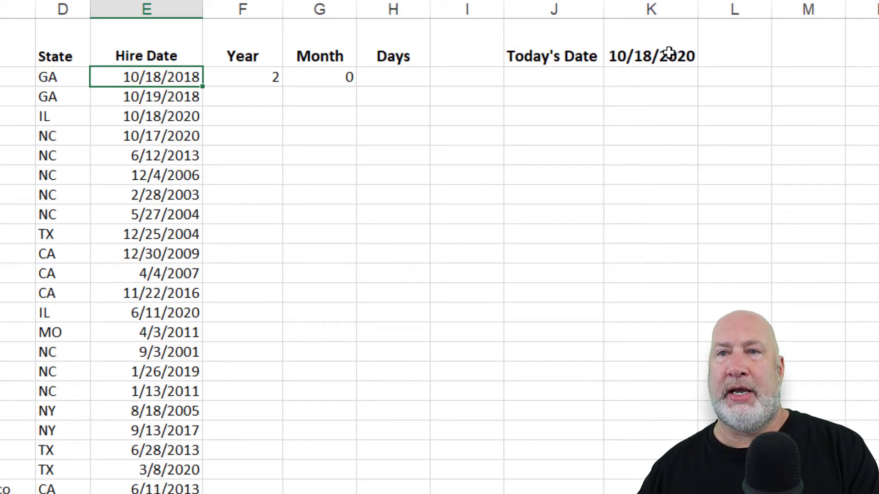
type("9/18")
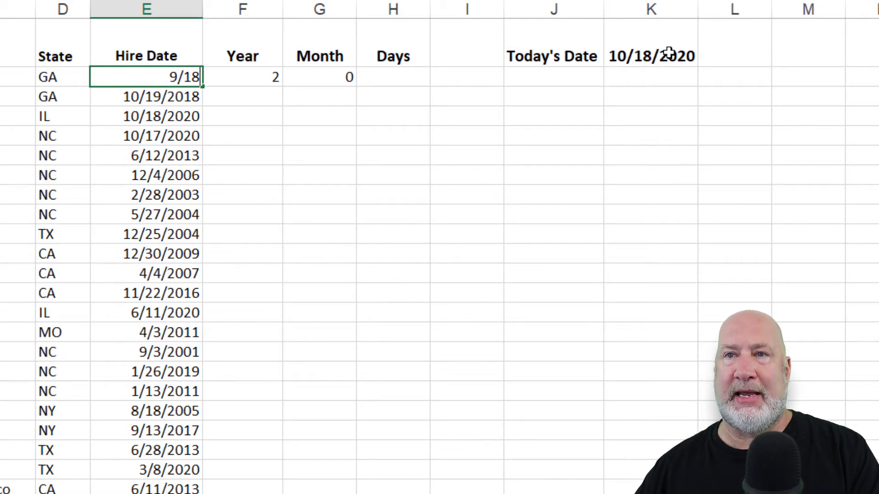
type("/2018")
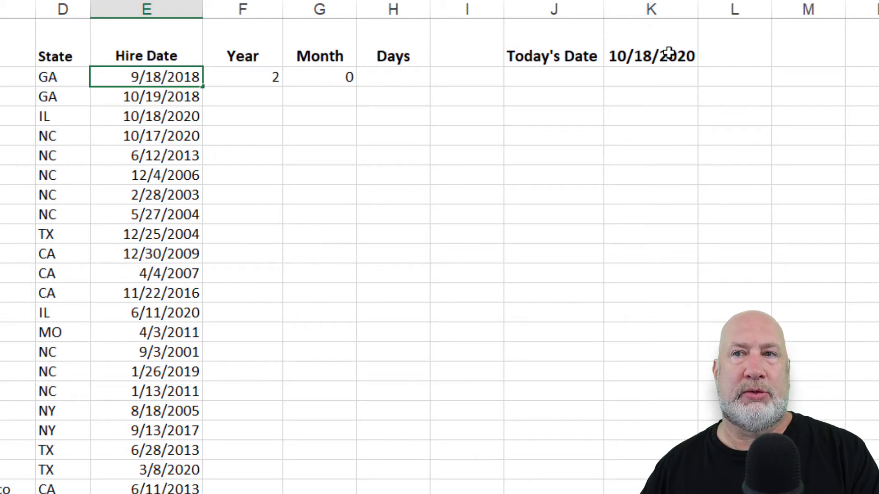
key("Return")
key("Up")
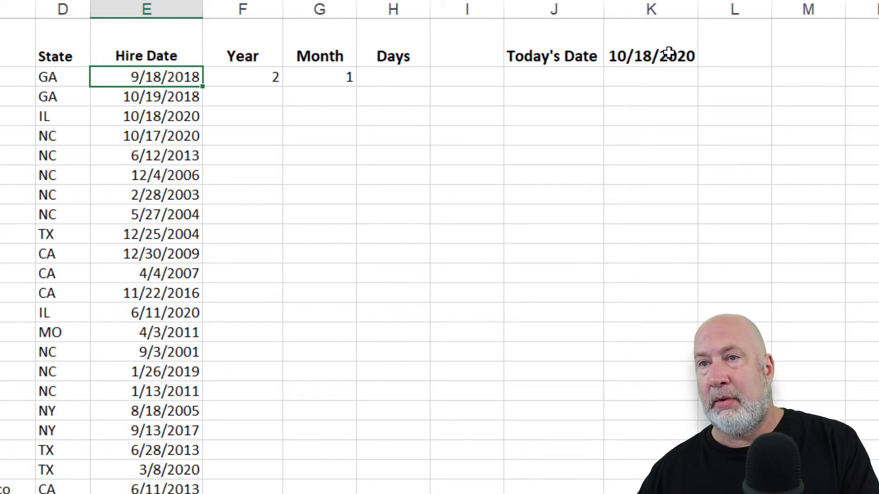
key("ctrl+z")
Enter =DATEDIF(E2,K1,"d") in cell H2 to calculate the days between the hire date and today's date
key("Right")
key("Right")
key("Right")
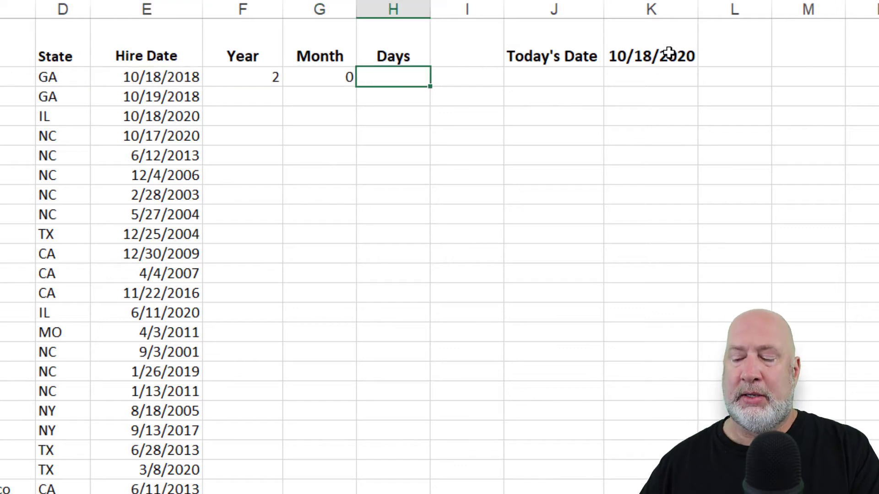
type("=date")
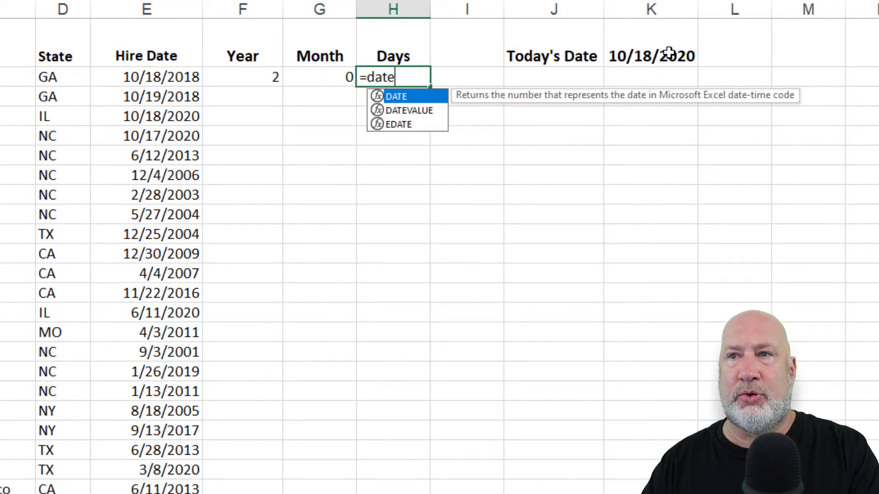
type("dif")
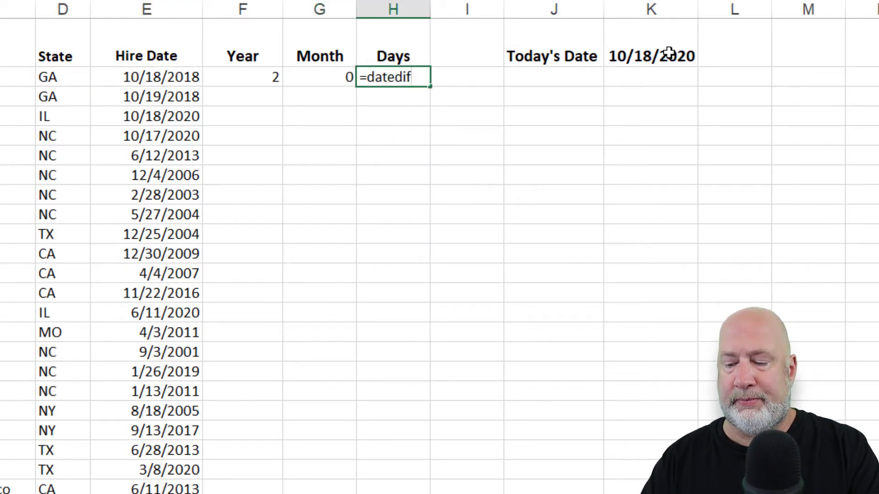
type("(")
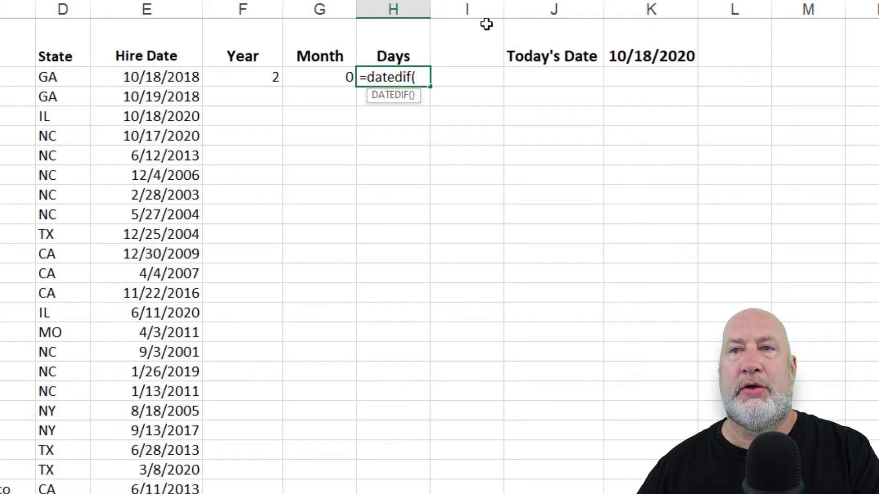
left_click(178, 77)
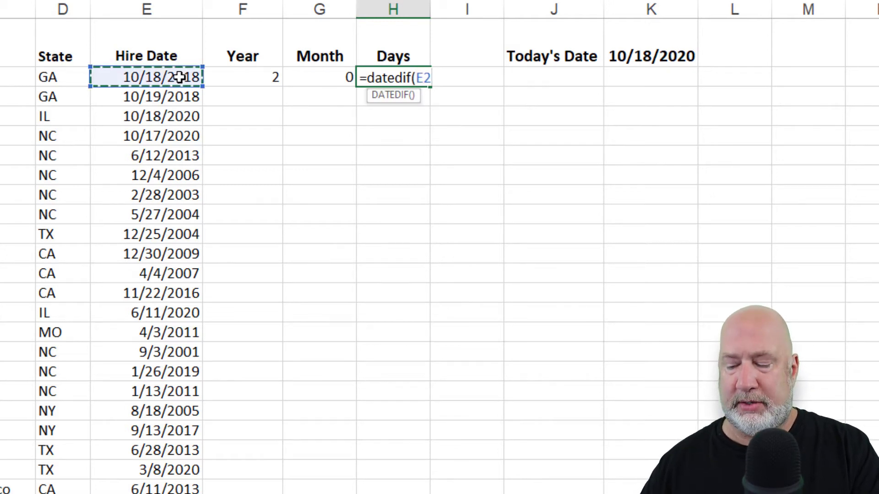
type(",")
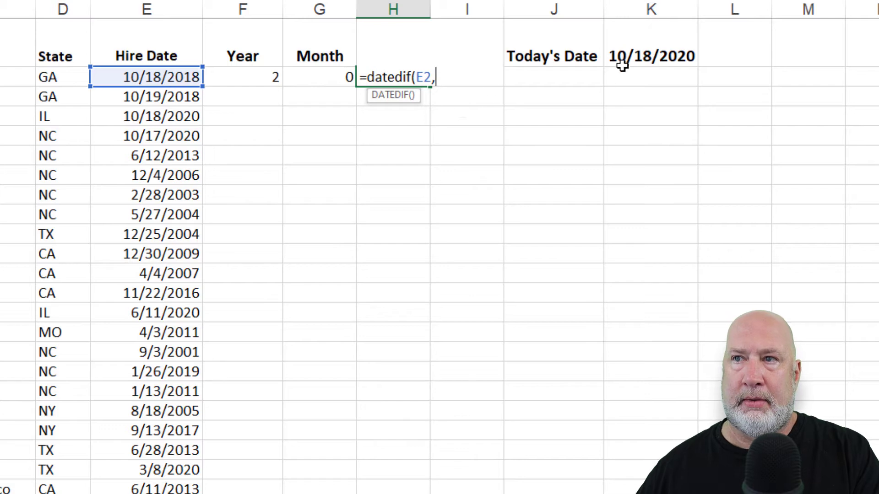
left_click(641, 49)
type(",")
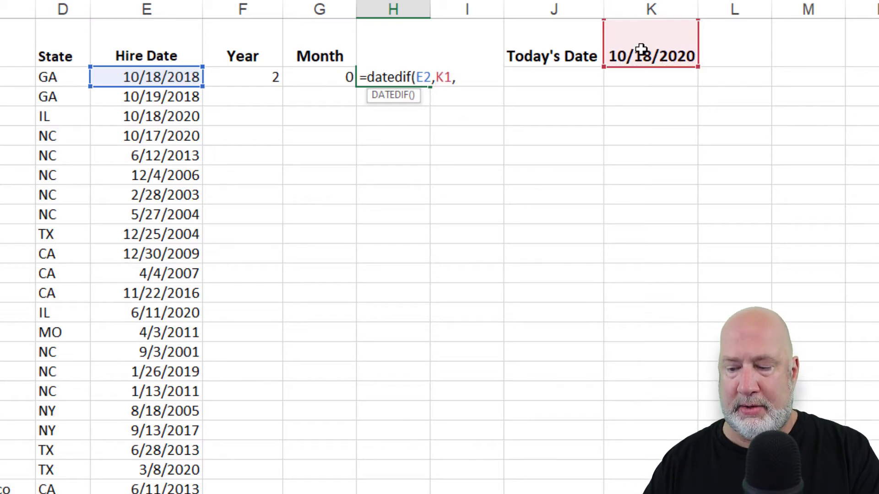
type("\"d\"")
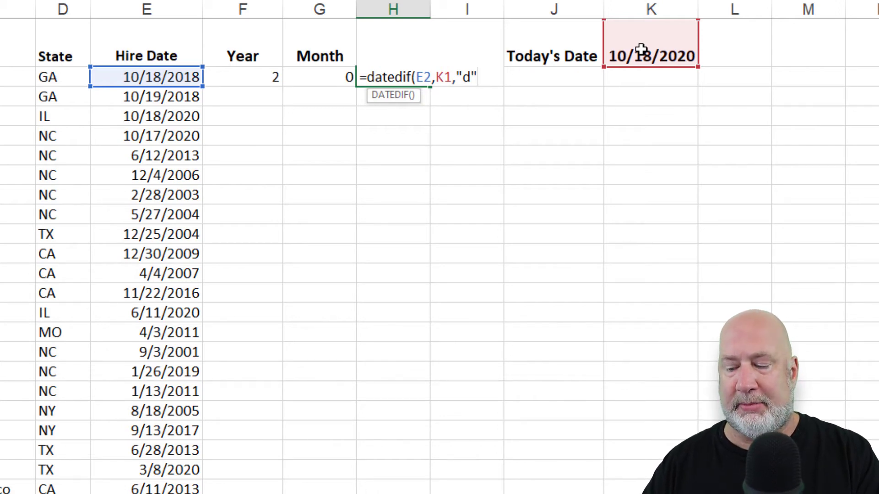
type(")")
key("Return")
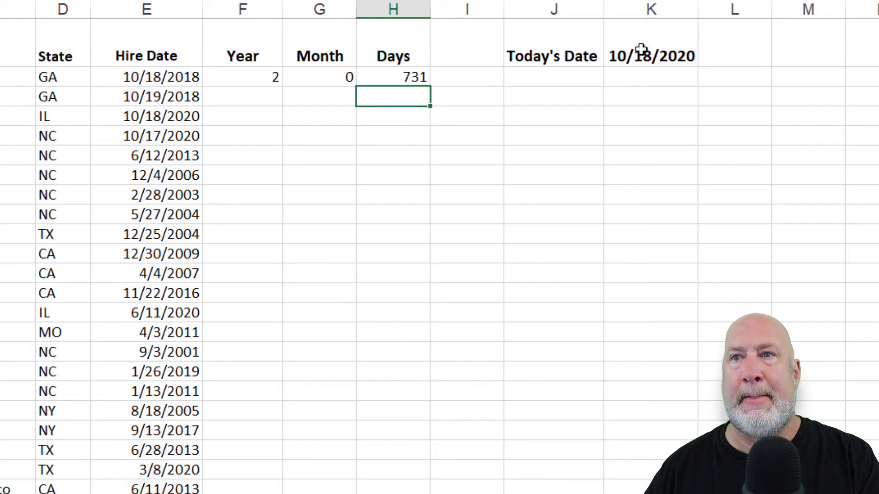
Change the unit argument of the DATEDIF formula in H2 to "md" to count only the days beyond full months
key("Up")
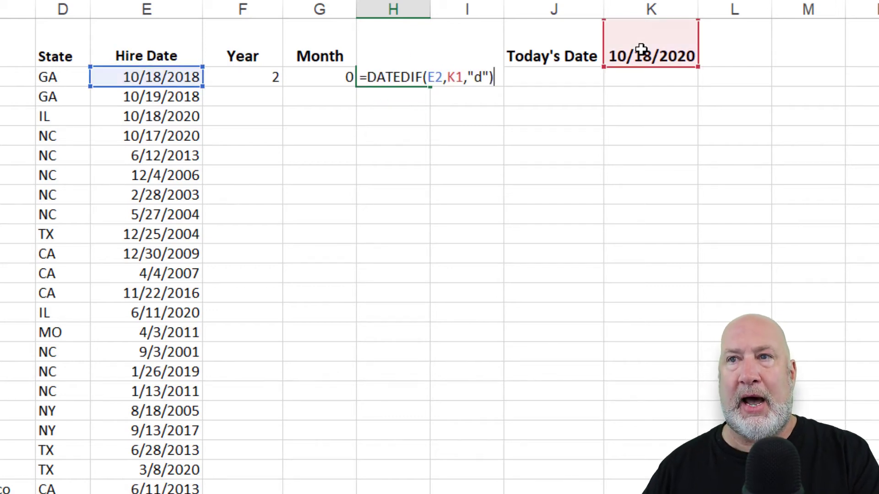
key("Left")
key("Left")
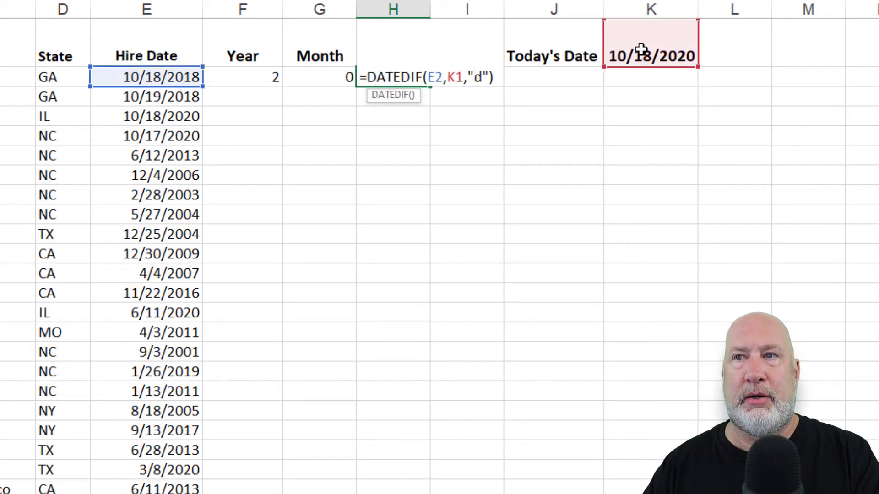
type("m")
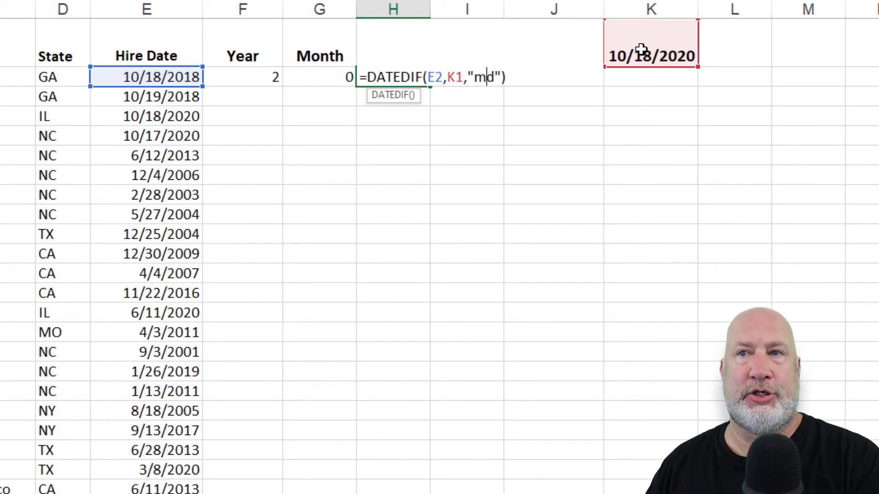
key("Return")
key("Up")
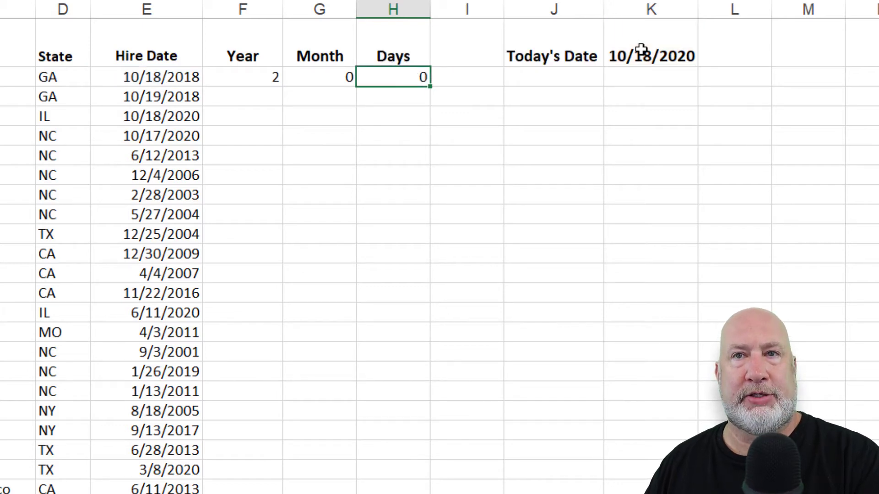
key("Left")
key("Left")
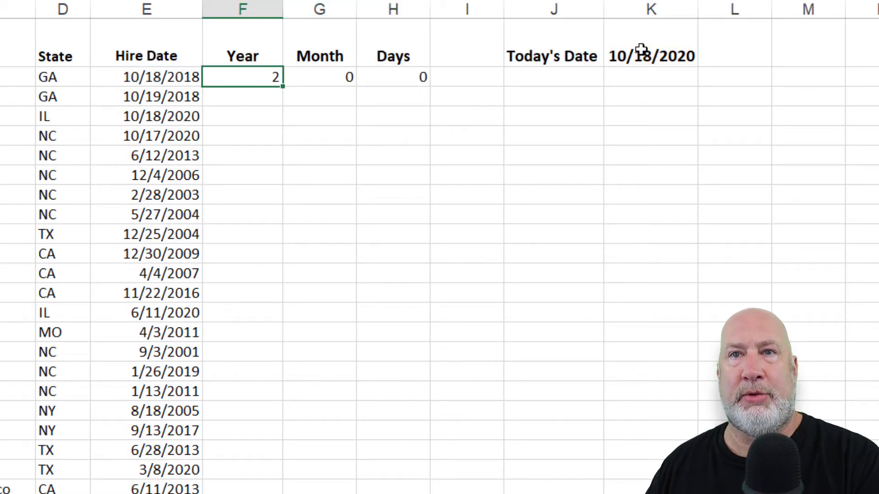
key("Right")
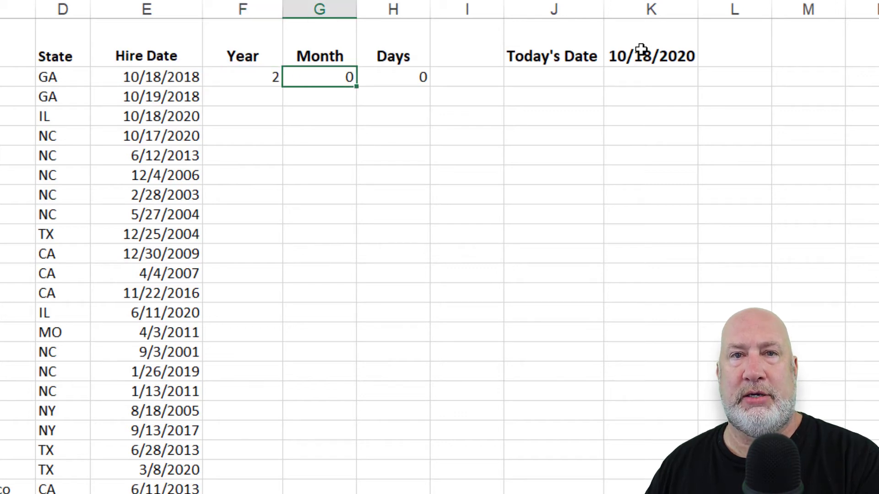
key("Right")
key("Left")
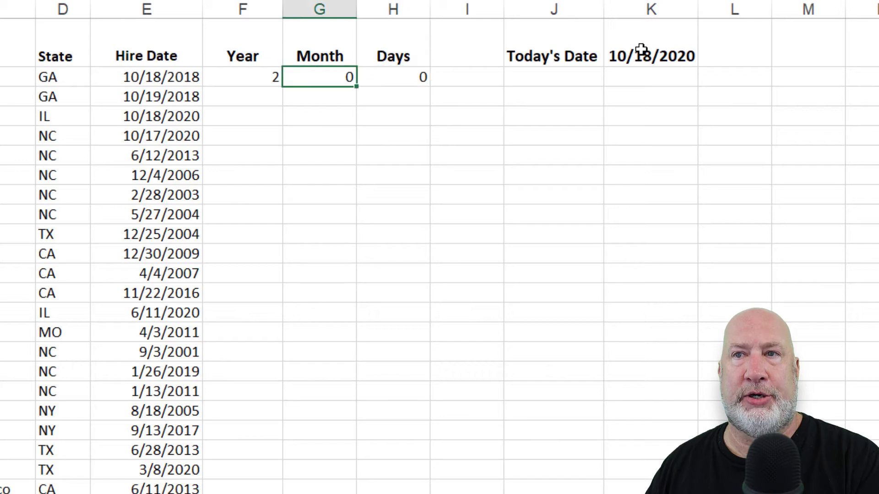
key("Left")
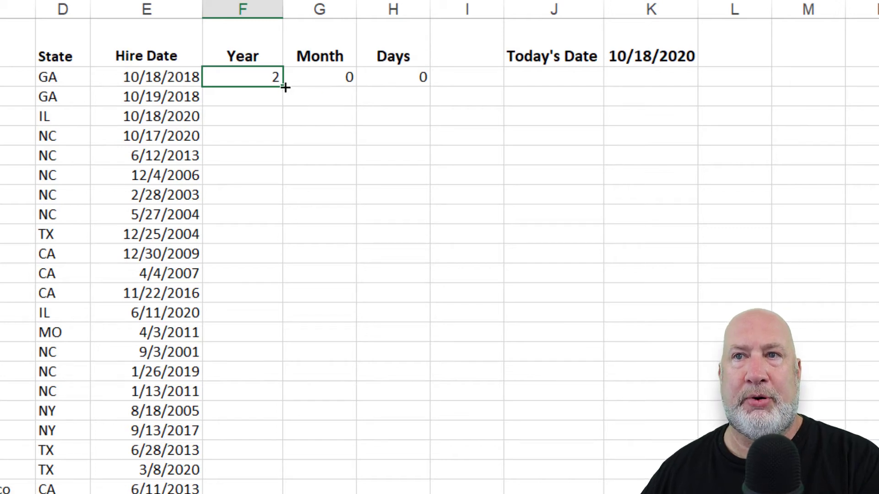
Try copying the year formula from F2 down to F7, and inspect the copied formula in F3
left_click_drag(284, 87, 267, 188)
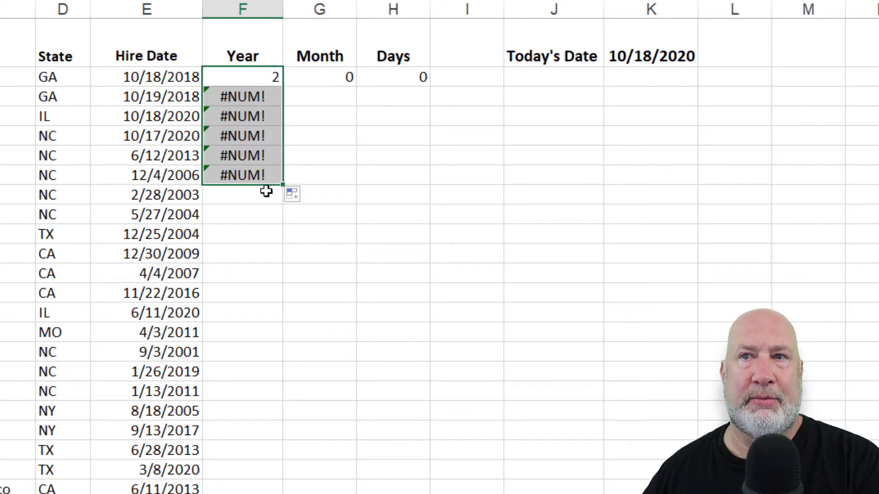
left_click(324, 79)
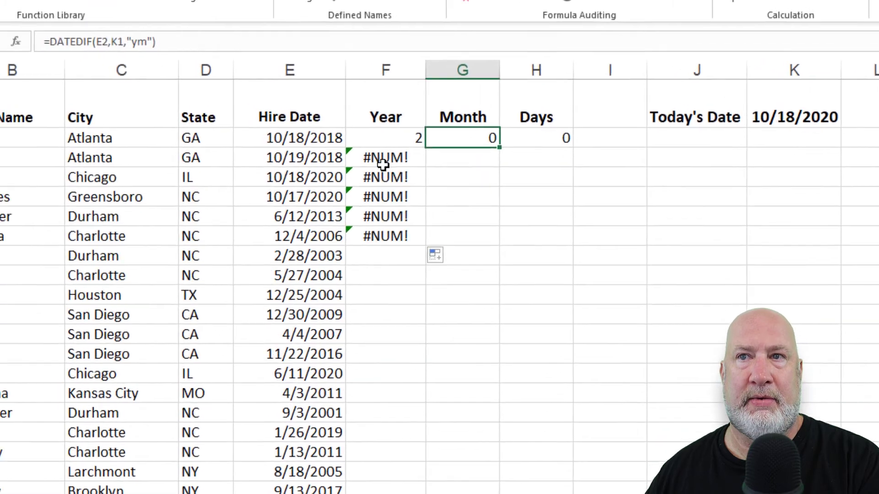
left_click(396, 157)
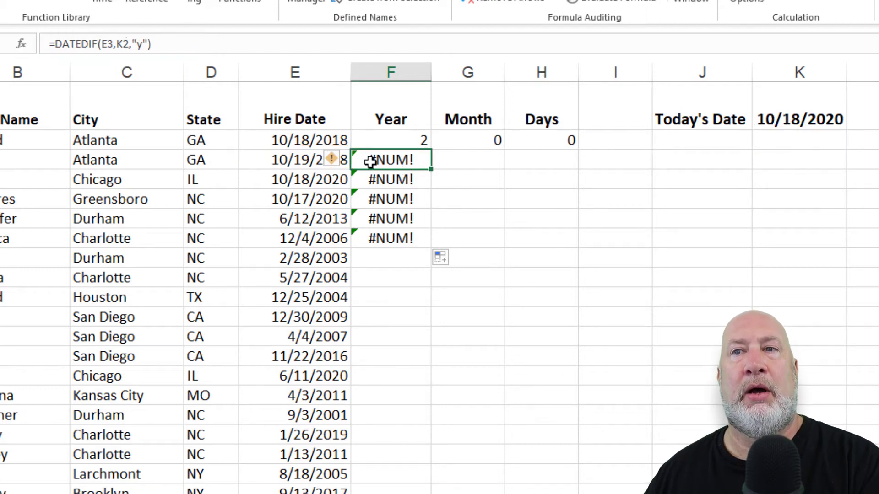
Try copying F3's formula across to H3, inspect the copy in G3, and clear F3:H7
left_click_drag(431, 169, 563, 173)
left_click(482, 160)
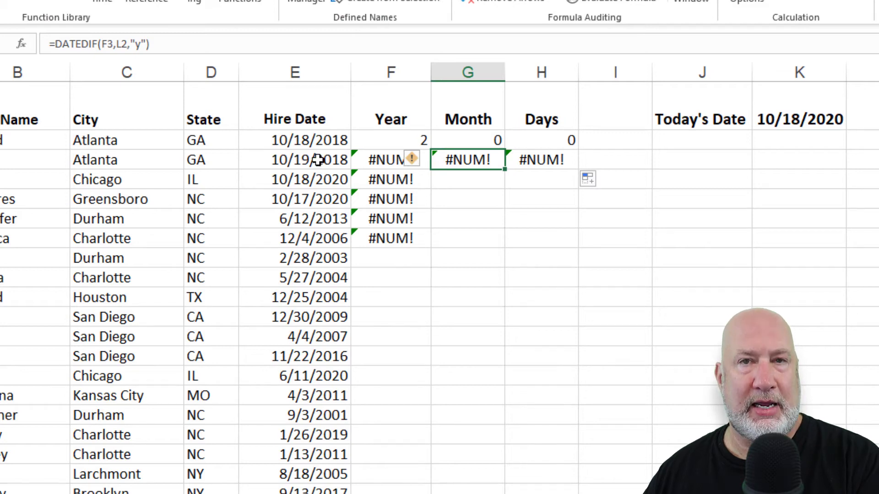
left_click(397, 160)
left_click_drag(396, 160, 559, 231)
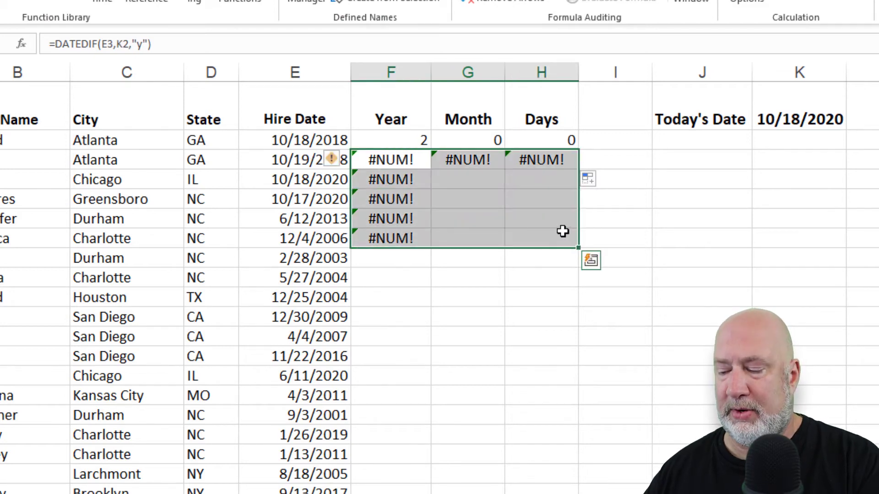
key("Delete")
Lock only the column of the hire date reference in F2's DATEDIF formula, making it $E2
key("Up")
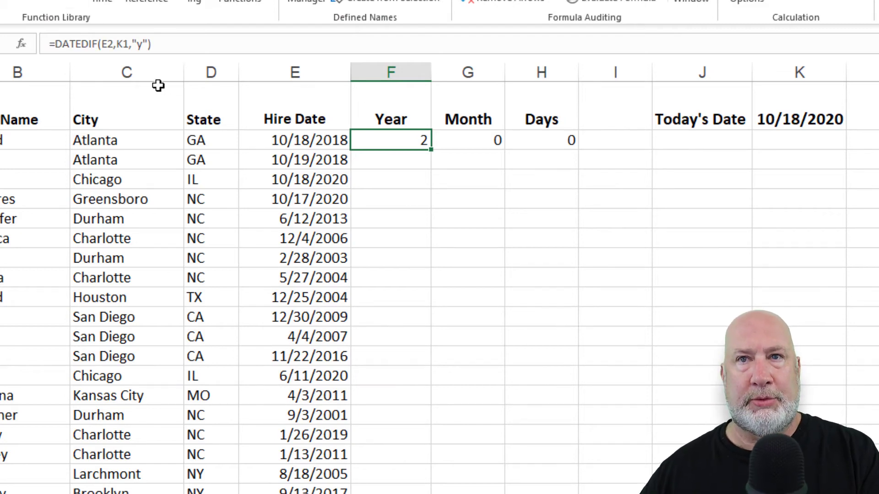
left_click(107, 44)
key("F4")
key("F4")
key("F4")
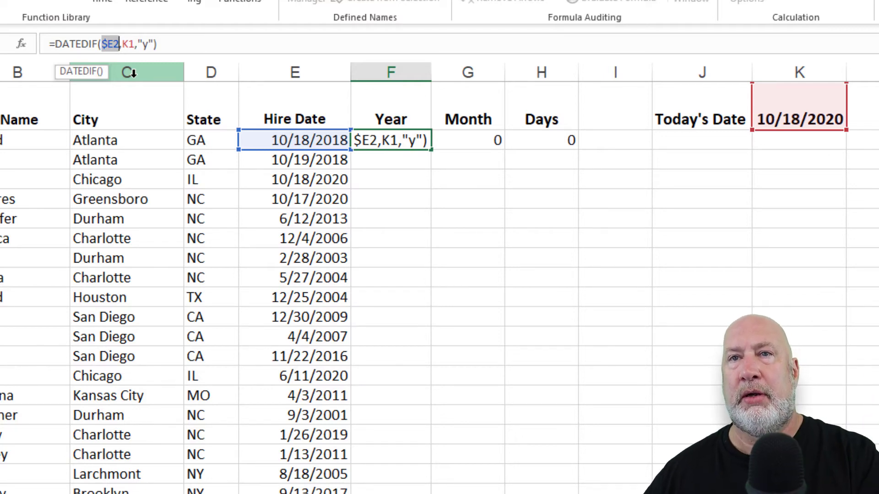
Make the today's date reference in F2's formula fully absolute as $K$1, and commit the formula
left_click(124, 46)
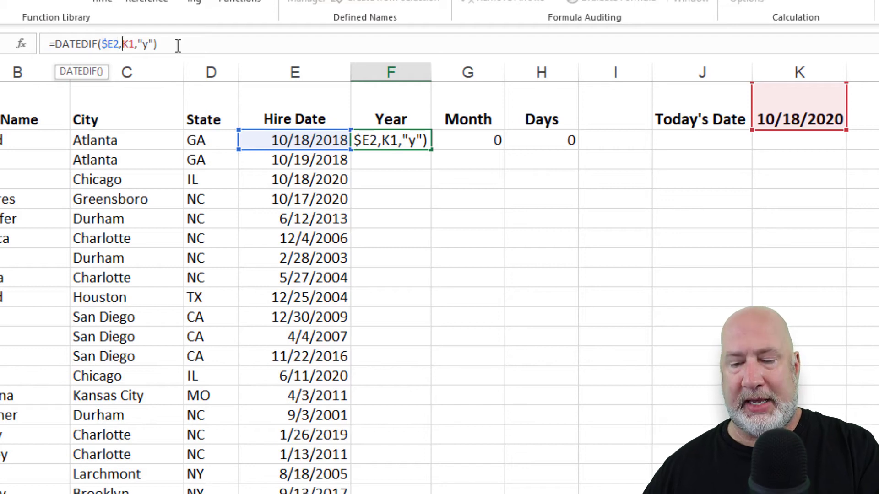
key("F4")
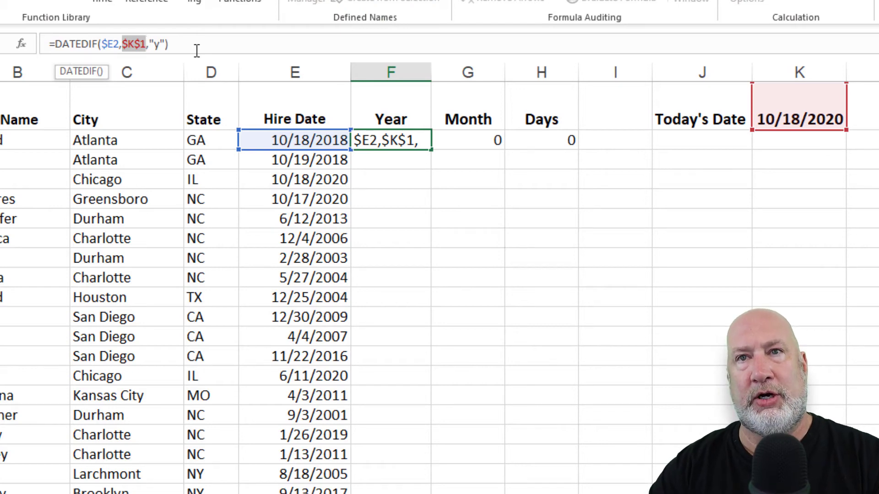
key("F4")
key("F4")
key("F4")
key("F4")
key("F4")
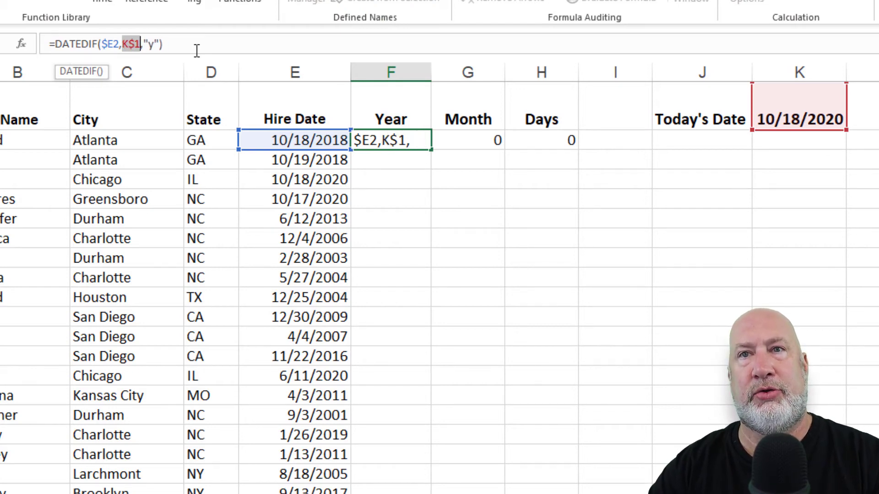
key("F4")
key("F4")
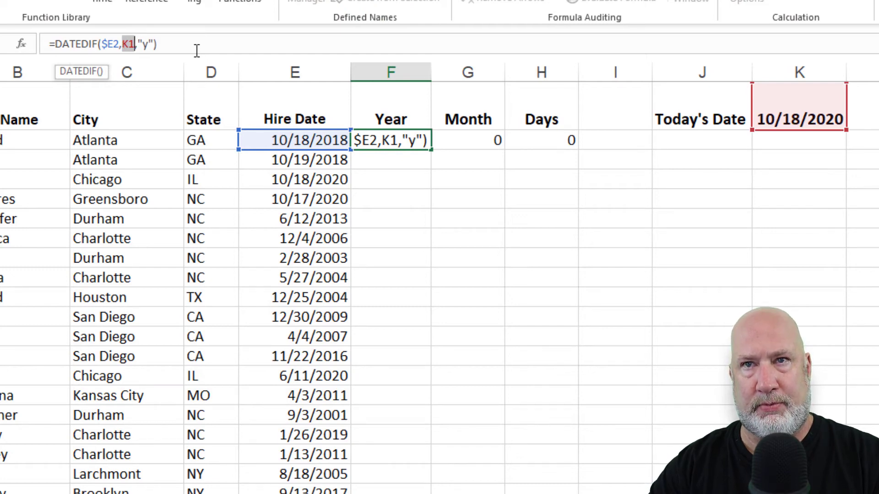
key("F4")
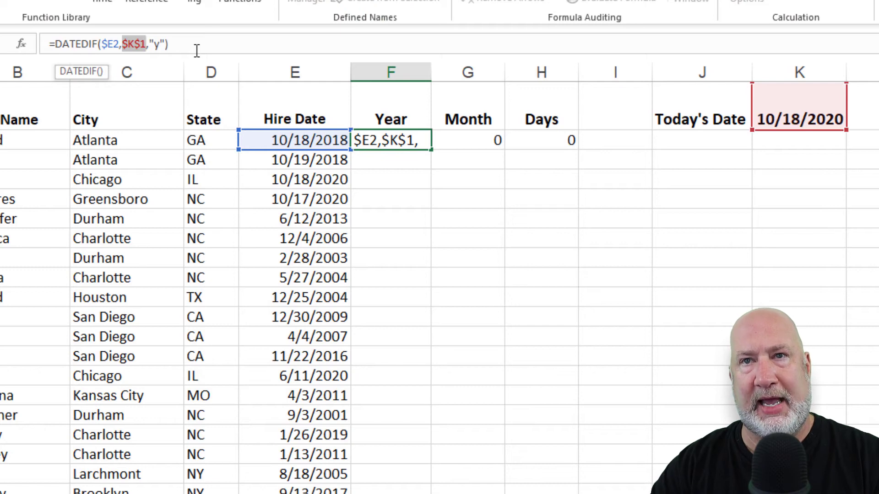
key("F4")
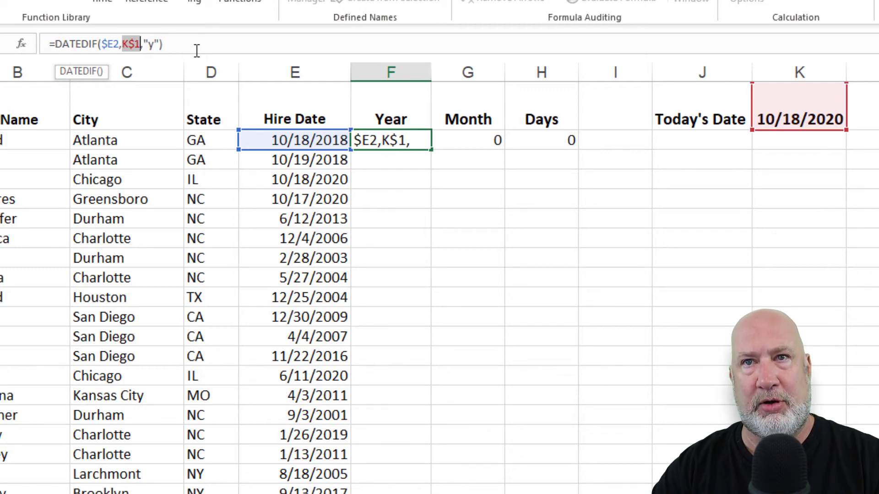
key("F4")
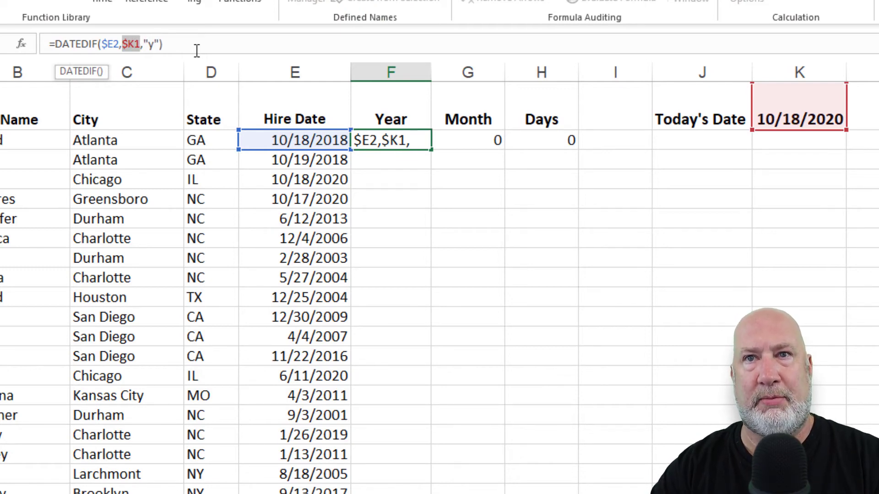
key("F4")
key("F4")
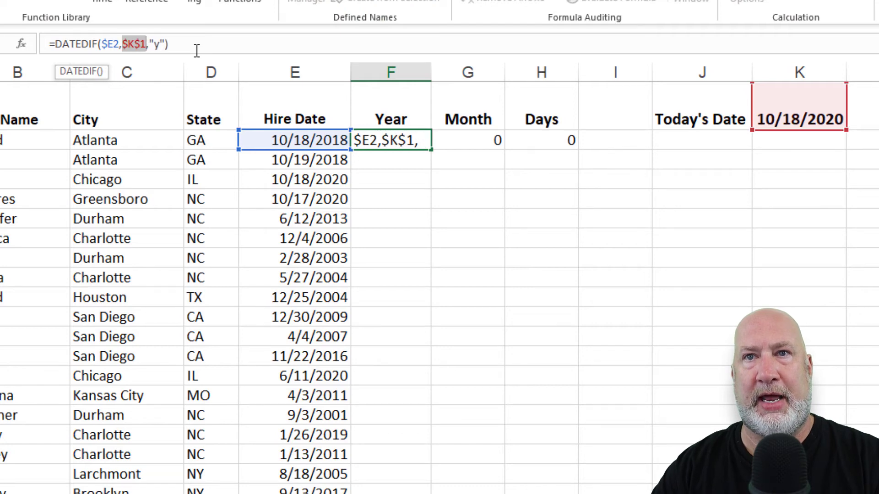
key("Return")
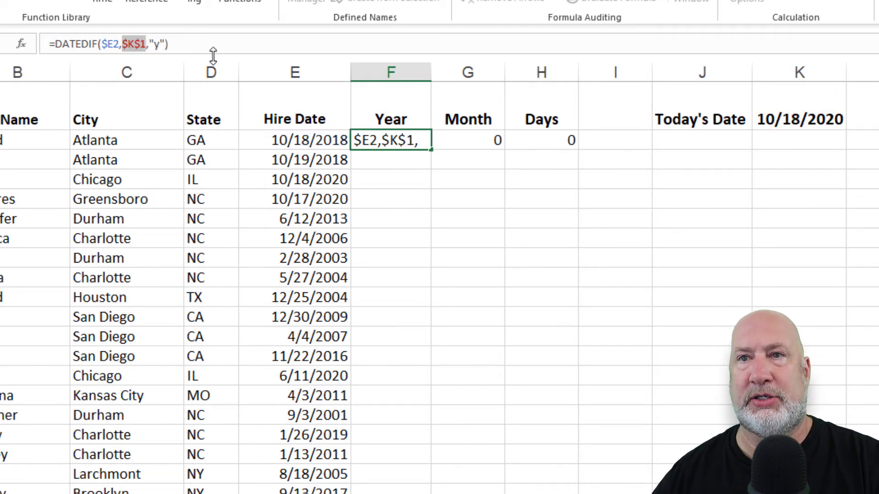
Copy the DATEDIF formula from F2 across to G2 and H2
left_click(403, 140)
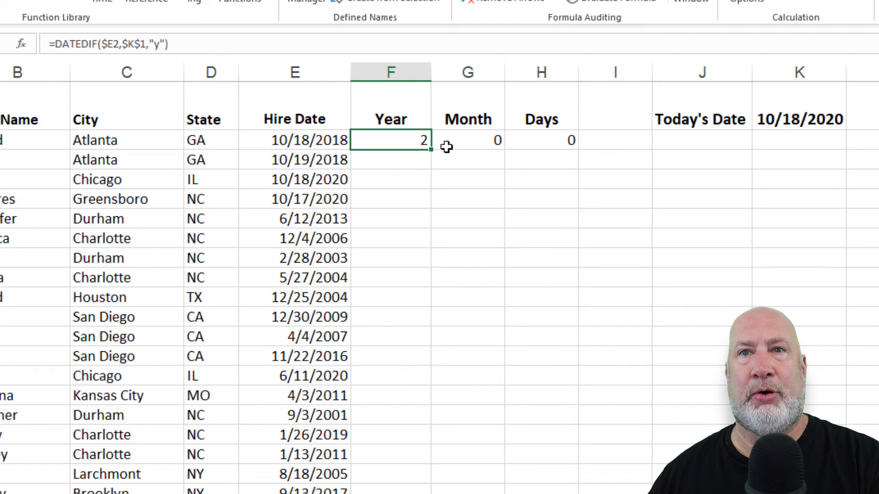
left_click_drag(431, 153, 572, 164)
left_click(493, 139)
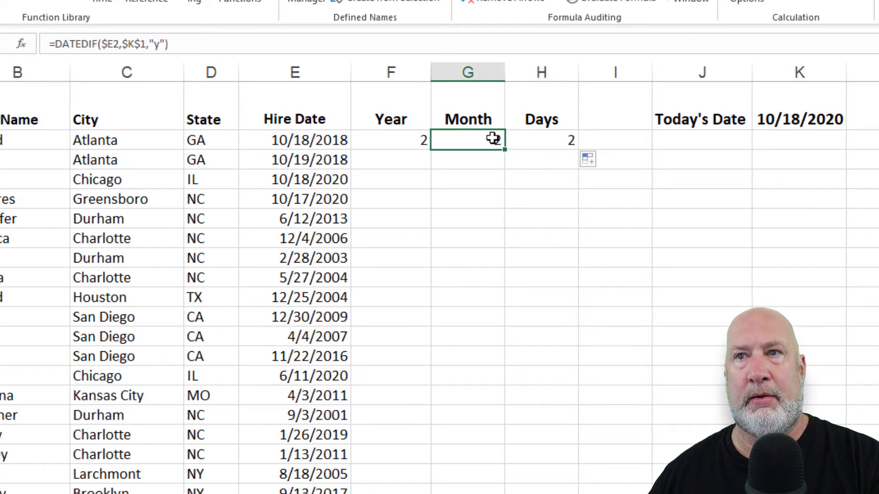
Try "my" as the unit argument of the DATEDIF formula in G2
left_click(159, 44)
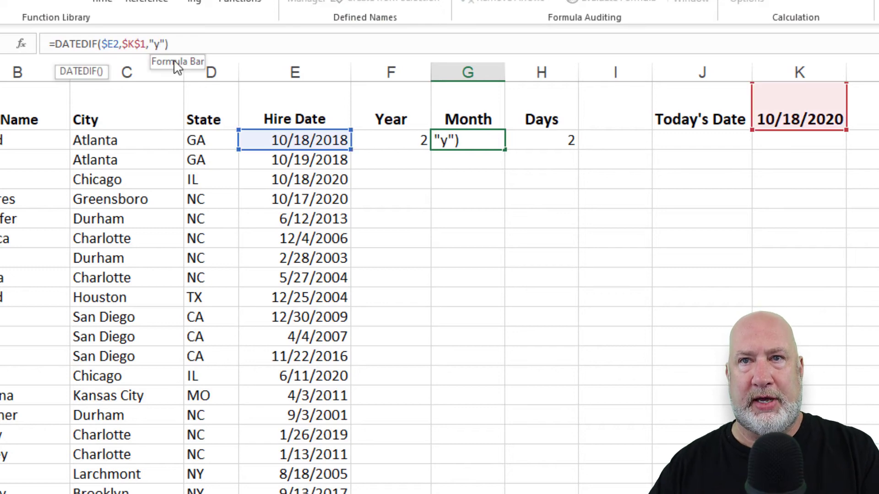
key("BackSpace")
type("my")
key("Return")
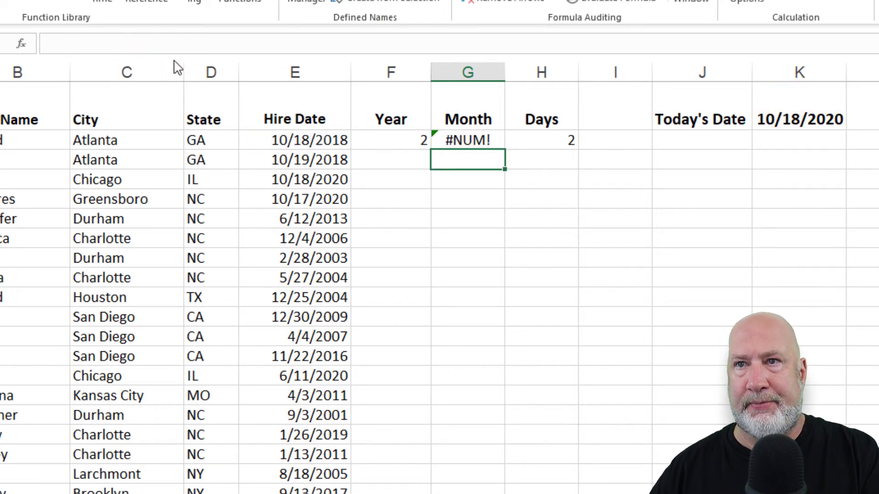
Set the unit argument of the DATEDIF formula in G2 to "ym"
key("Up")
key("Right")
key("Left")
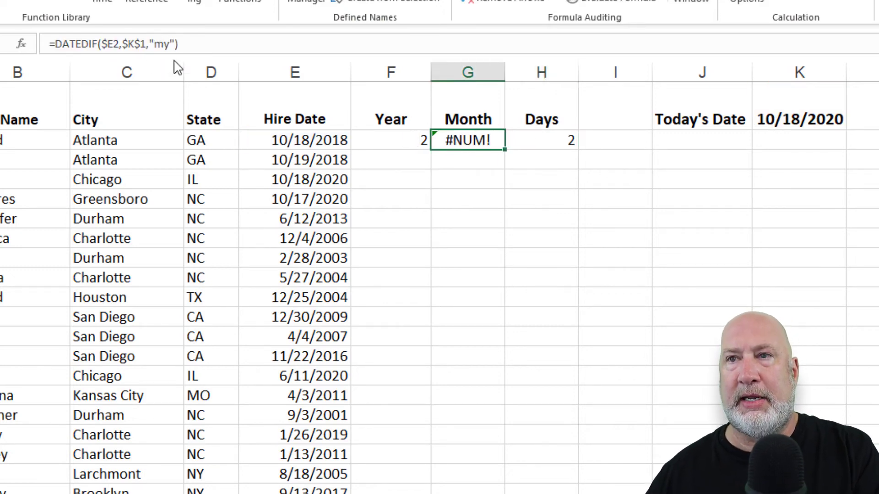
key("F2")
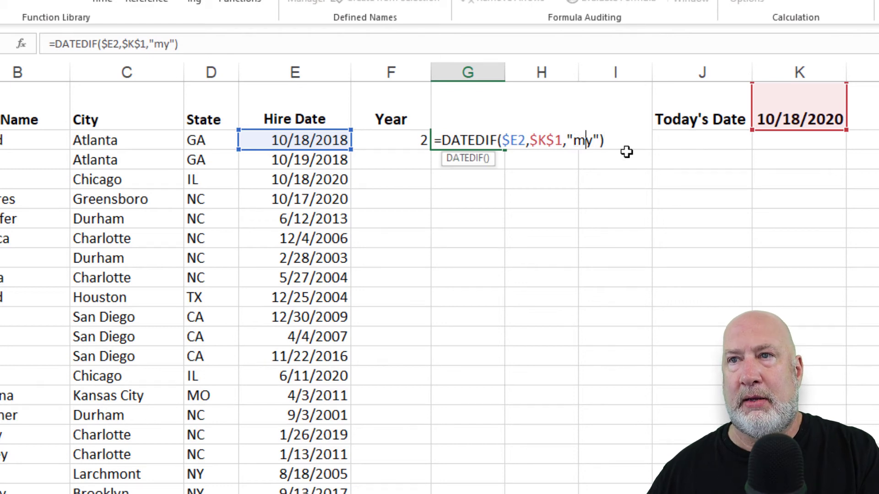
key("Left")
key("Left")
key("Left")
key("BackSpace")
type("y")
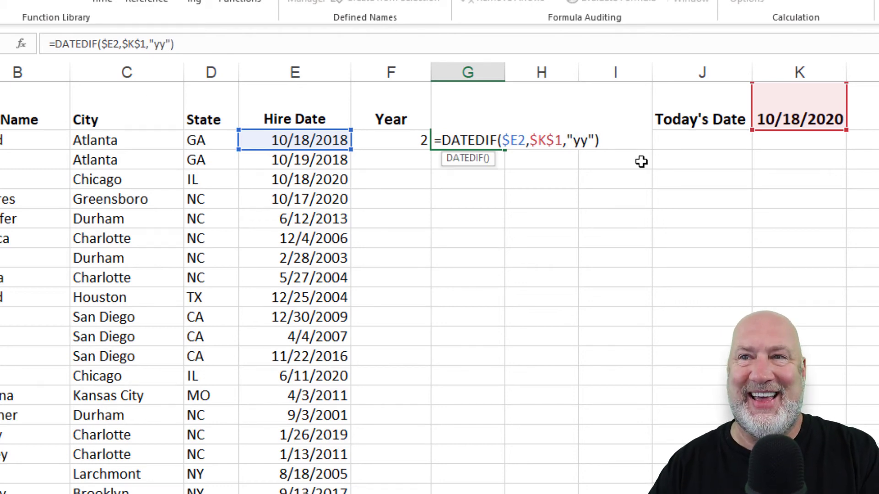
type("n")
key("Delete")
key("BackSpace")
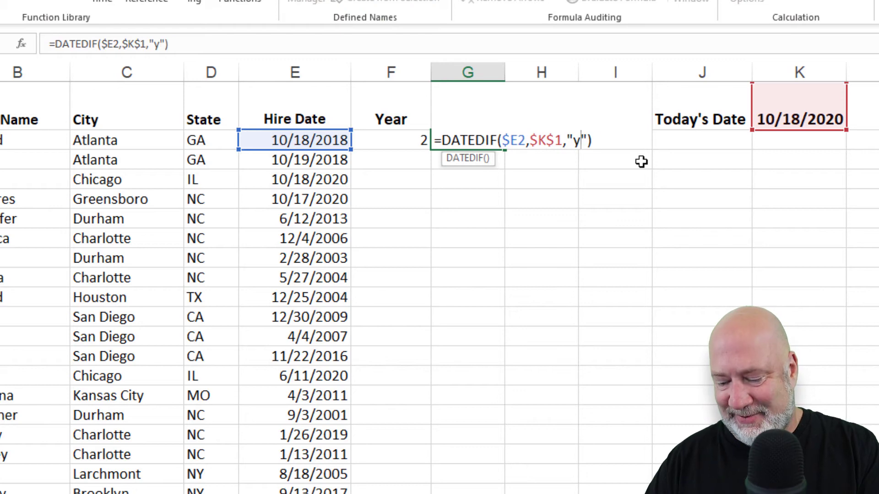
type("m")
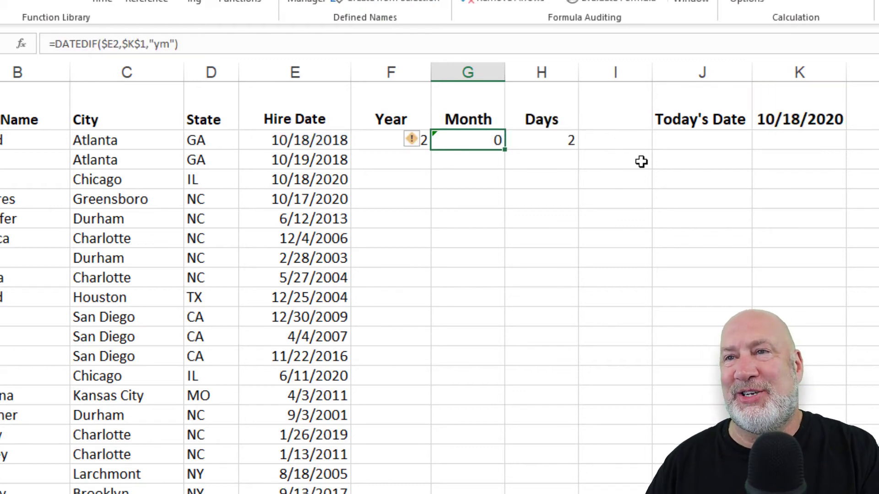
Try "yd" as the unit argument of the DATEDIF formula in H2
key("Right")
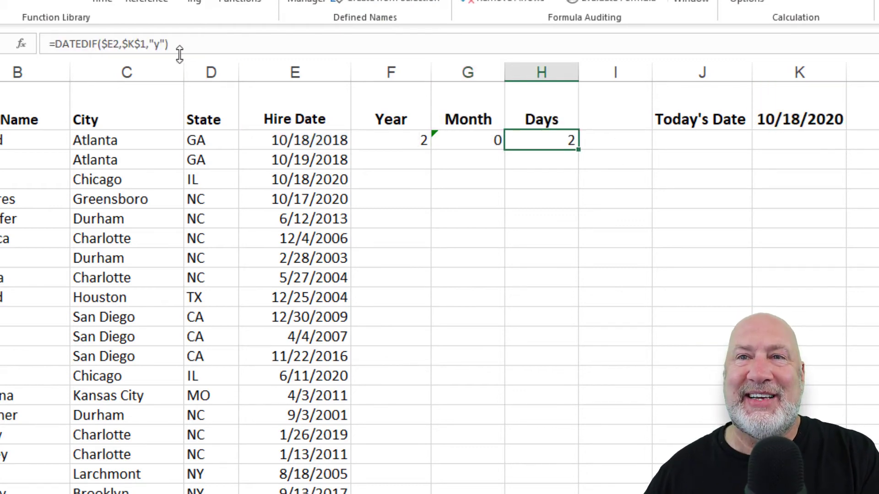
left_click(160, 44)
key("BackSpace")
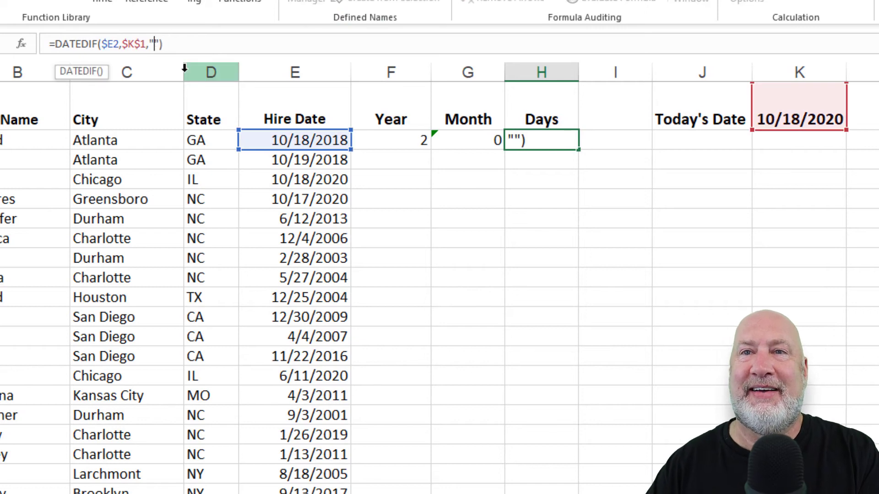
type("md")
key("BackSpace")
key("BackSpace")
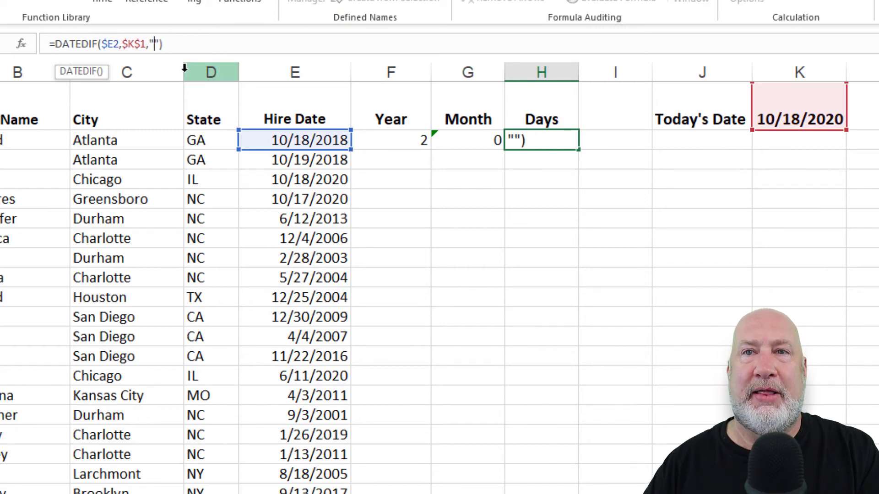
type("yd")
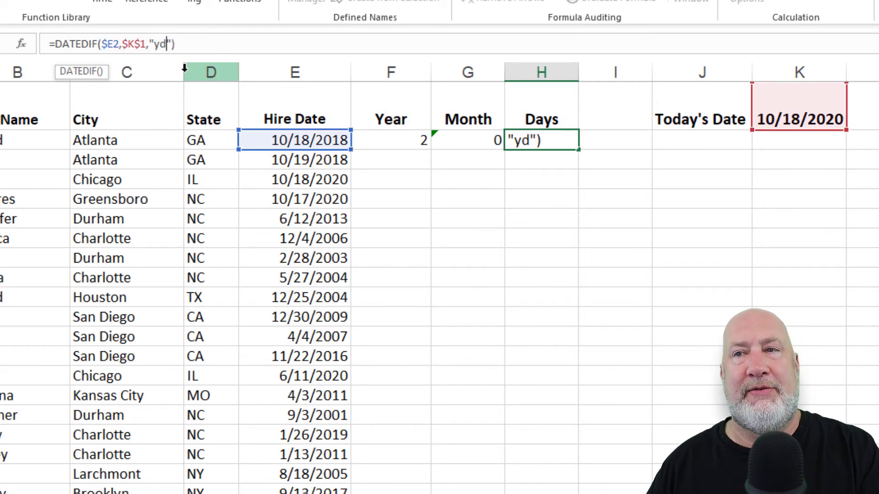
key("Return")
key("Up")
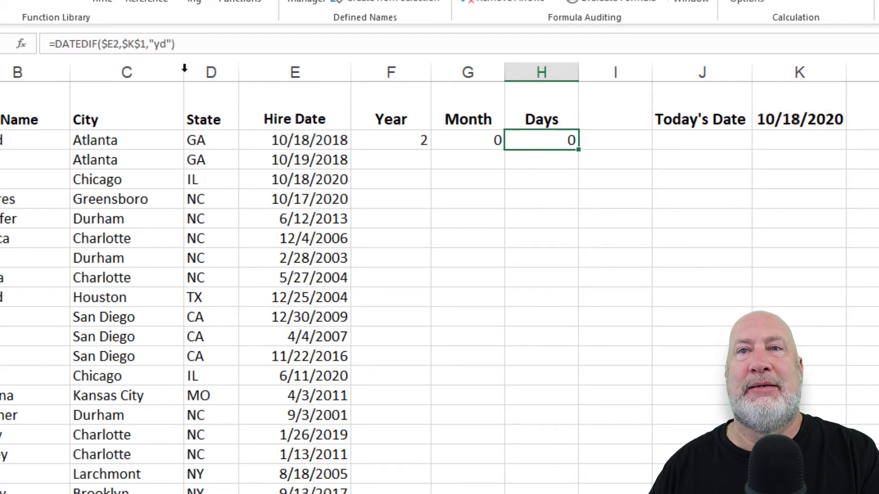
Set the unit argument of the DATEDIF formula in H2 to "md"
key("F2")
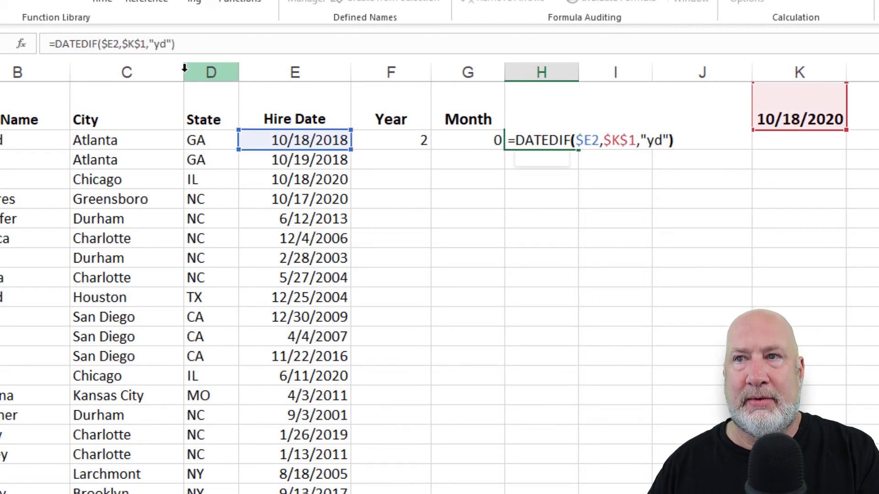
key("Left")
key("Left")
key("Left")
key("BackSpace")
type("m")
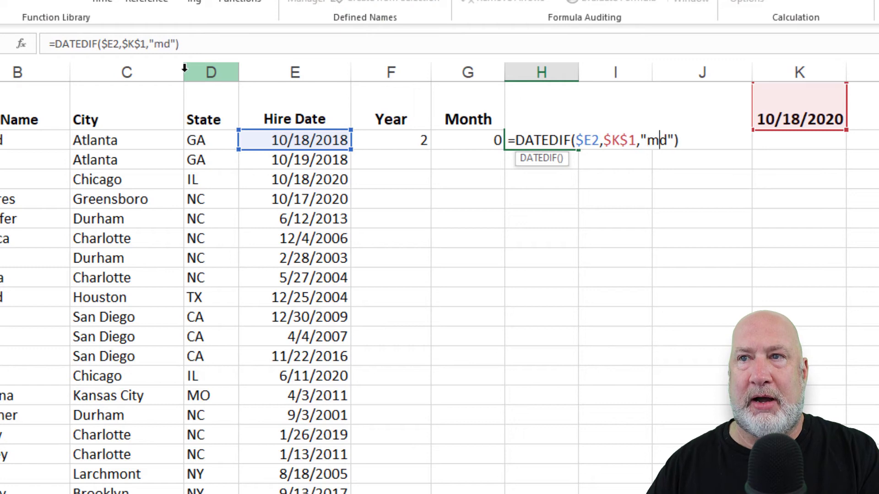
key("Return")
key("Up")
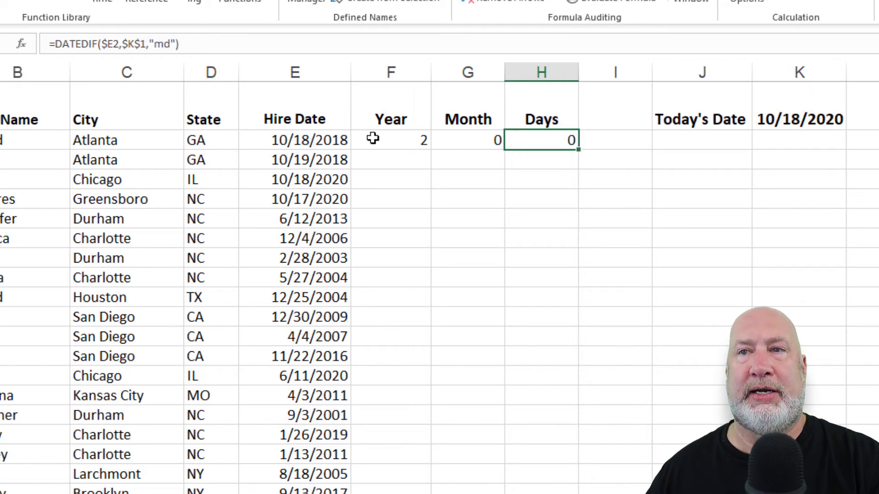
Copy the year, month and days formulas in F2:H2 down to row 3
left_click_drag(373, 137, 541, 138)
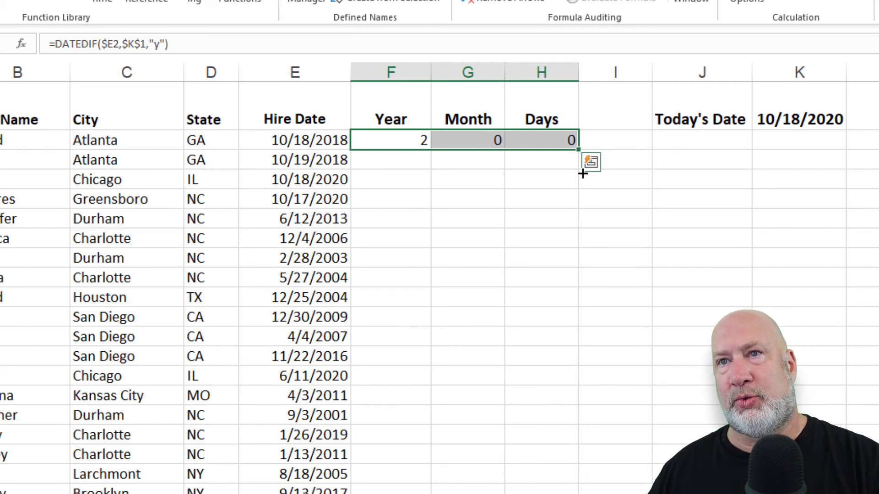
left_click_drag(582, 173, 577, 170)
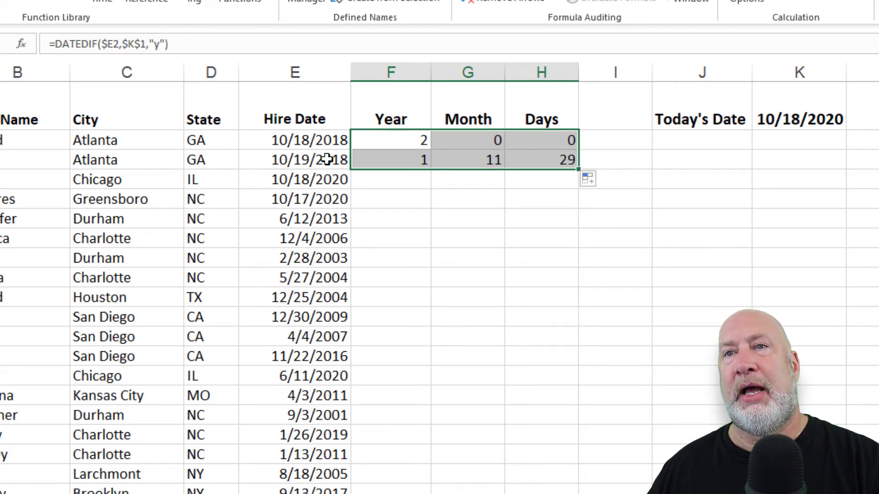
Copy the year, month and days formulas in F3:H3 down to row 4
left_click(300, 161)
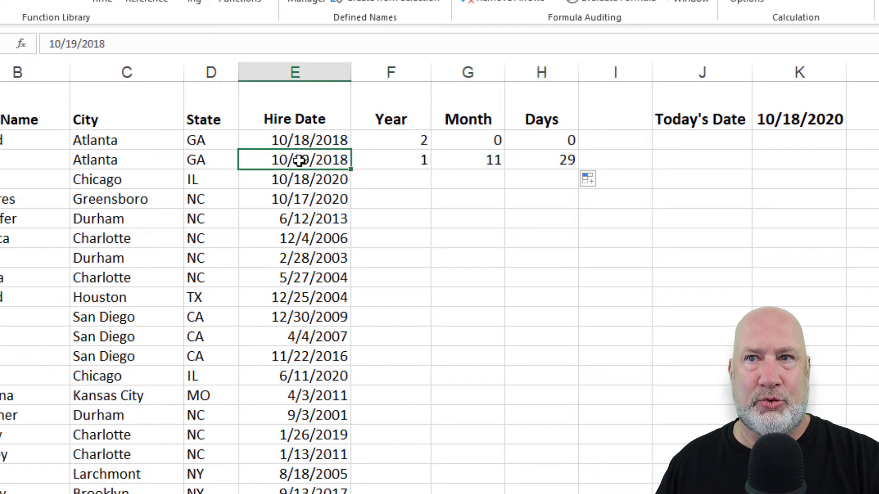
key("Right")
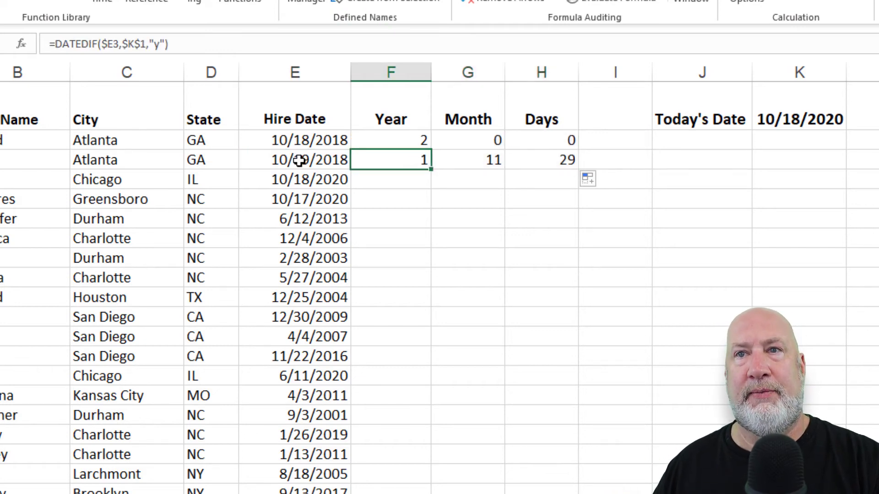
key("Right")
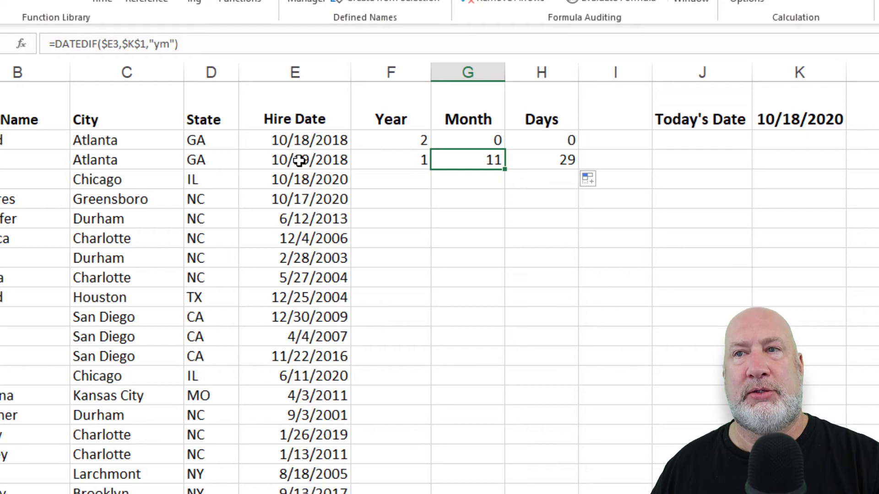
key("Right")
key("Left")
key("Left")
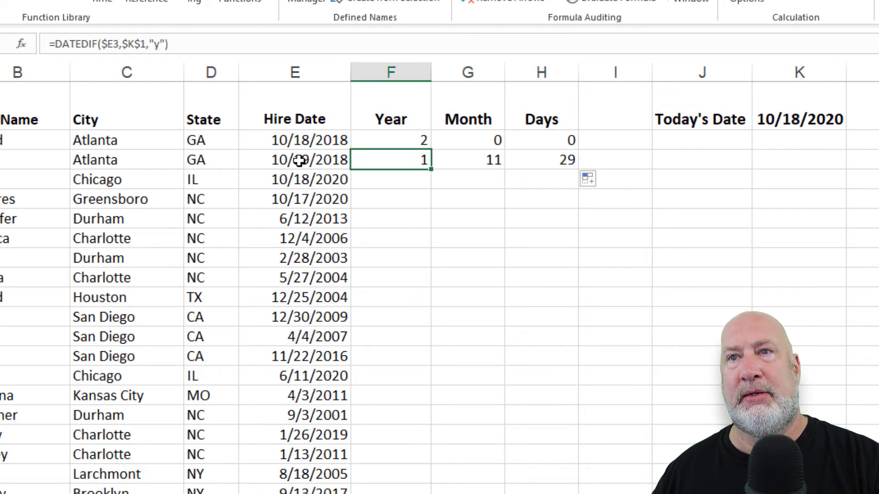
left_click_drag(402, 156, 579, 189)
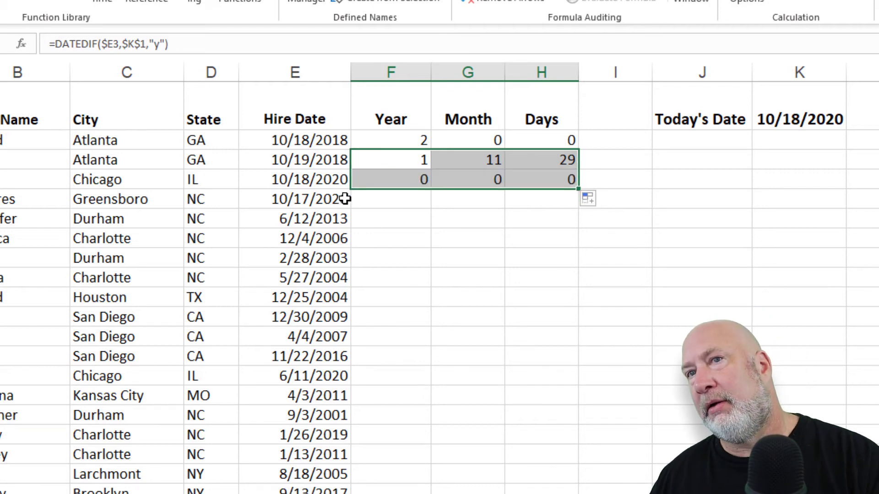
Check the hire date and the year, month and days formulas in row 4
left_click(331, 183)
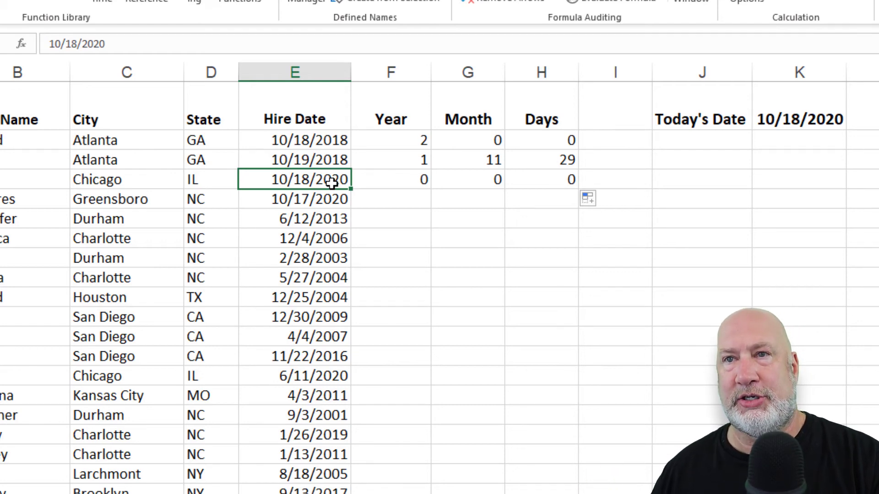
key("Right")
key("Right")
key("Left")
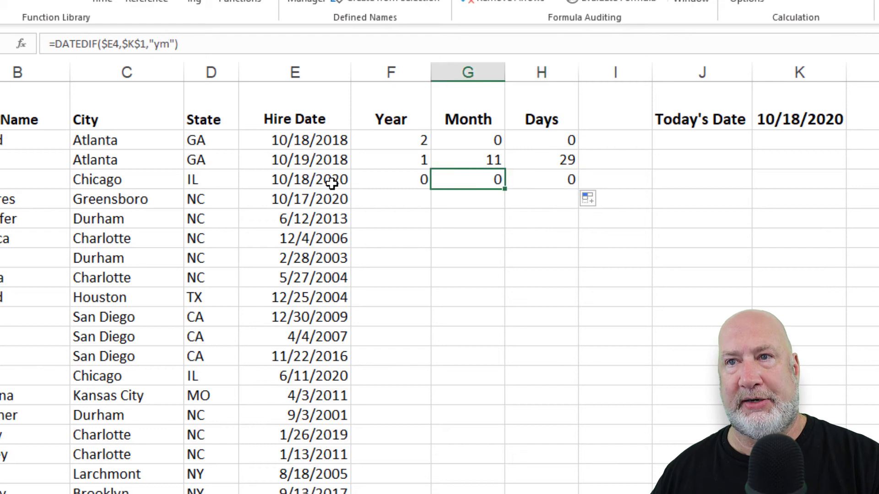
key("Left")
key("Left")
key("Right")
key("Right")
key("Right")
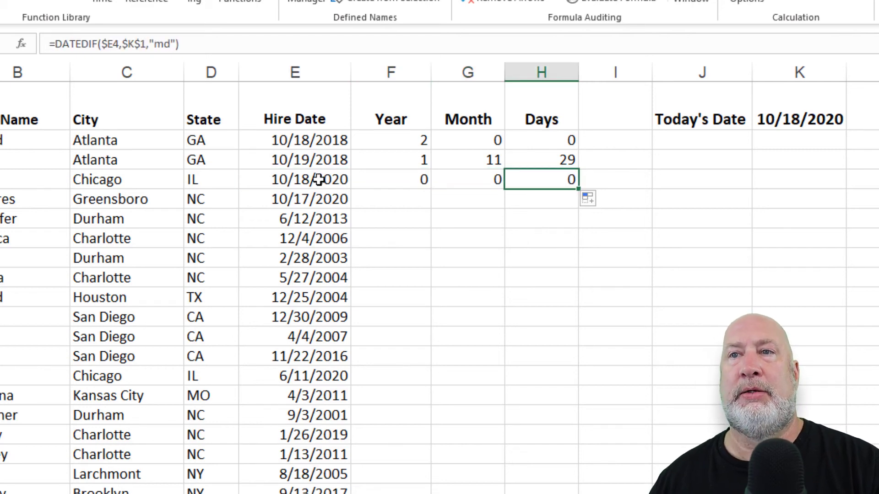
Fill the formulas in F4:H4 down to the last employee in row 36
left_click_drag(418, 179, 572, 182)
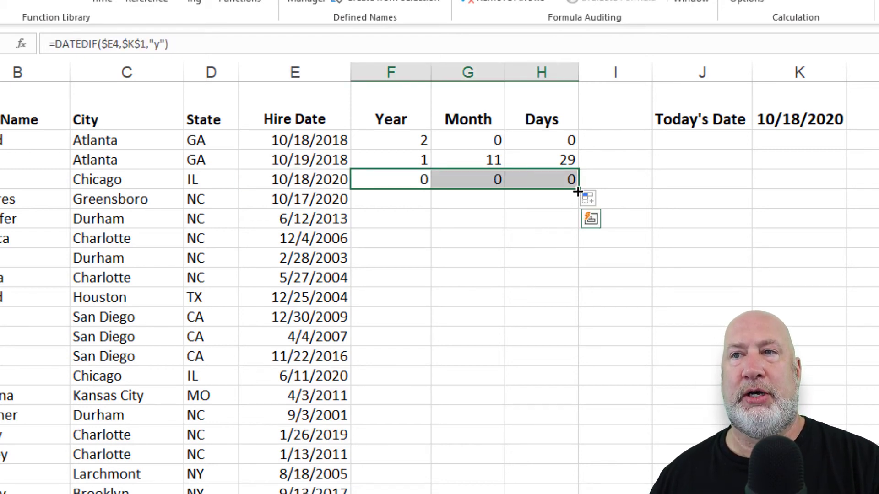
double_click(579, 191)
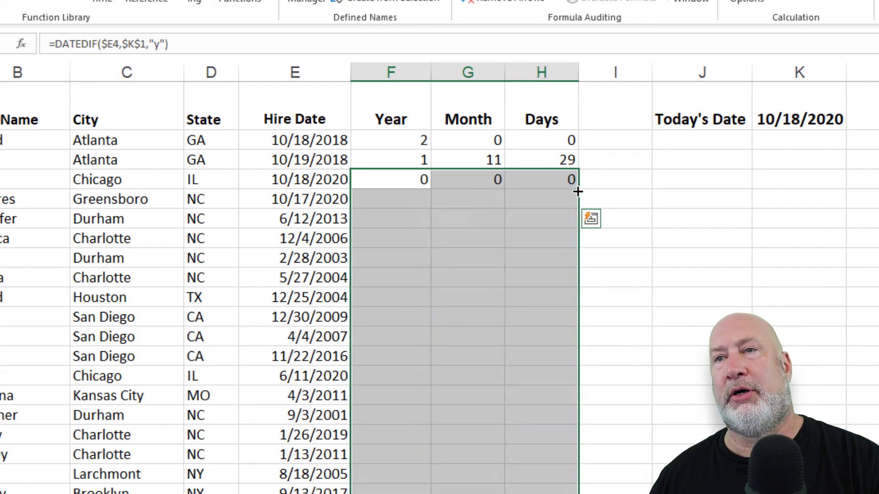
left_click(492, 232)
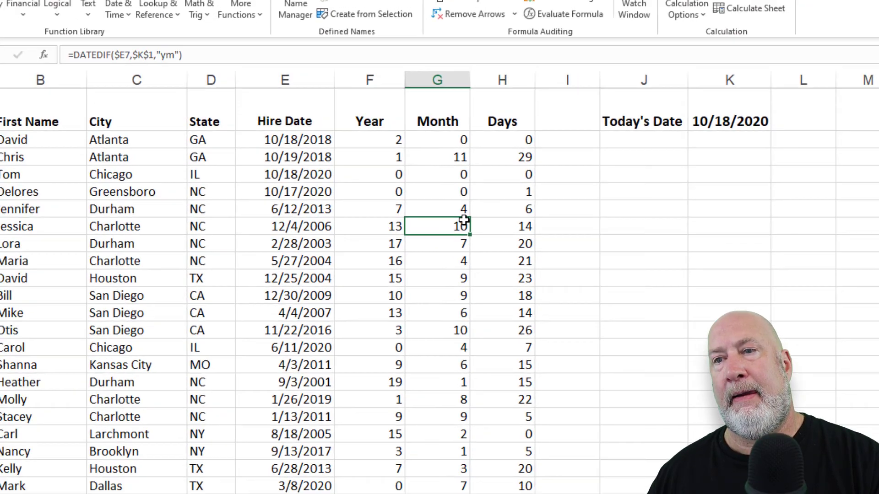
scroll(464, 220, "down", 6)
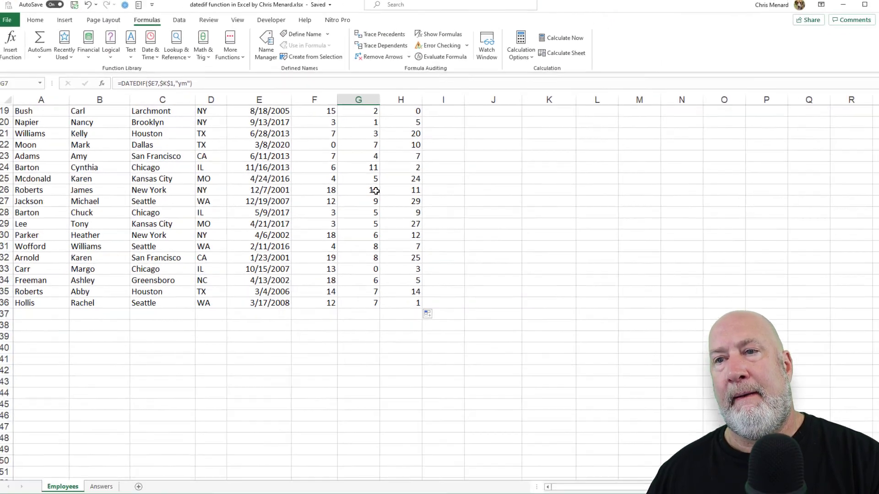
scroll(461, 220, "up", 6)
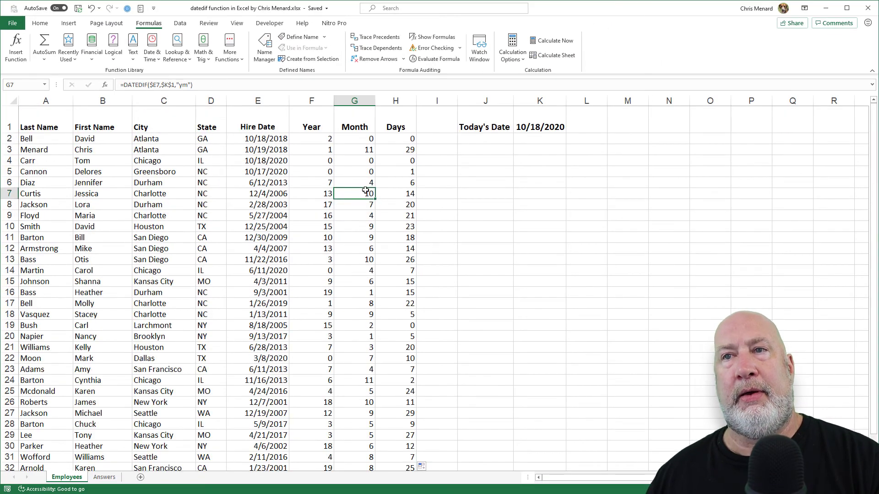
Compare the year formula in F2 and the date in K1 between the Employees and Answers sheets
left_click(315, 139)
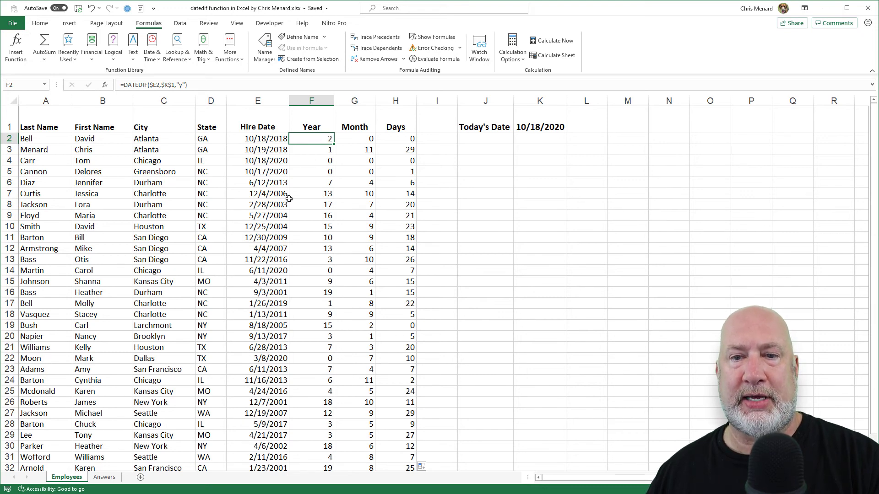
left_click(534, 131)
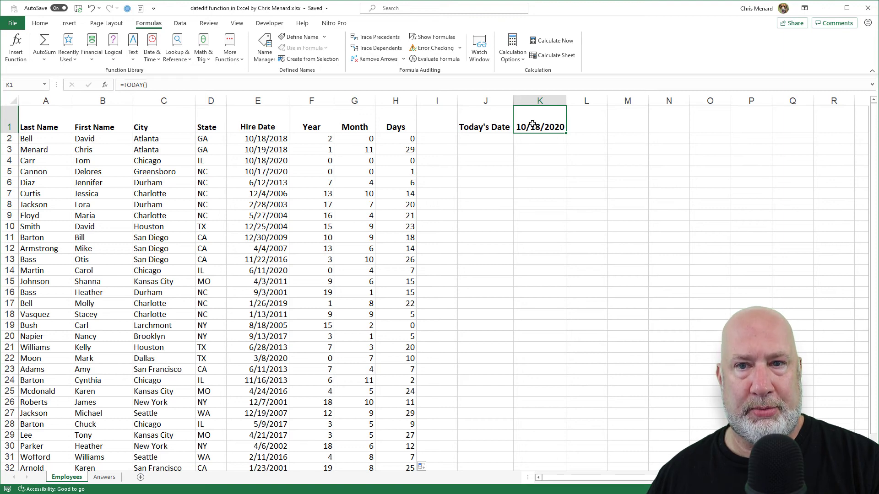
left_click(104, 477)
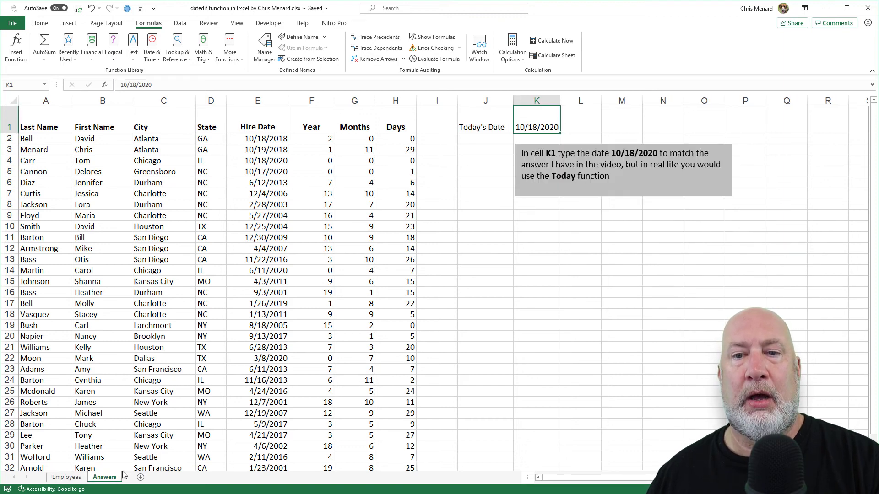
left_click(326, 140)
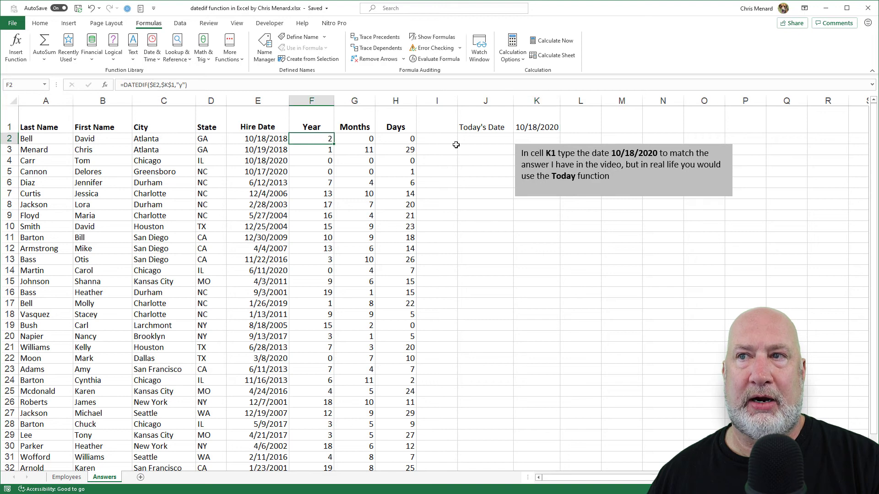
left_click(533, 127)
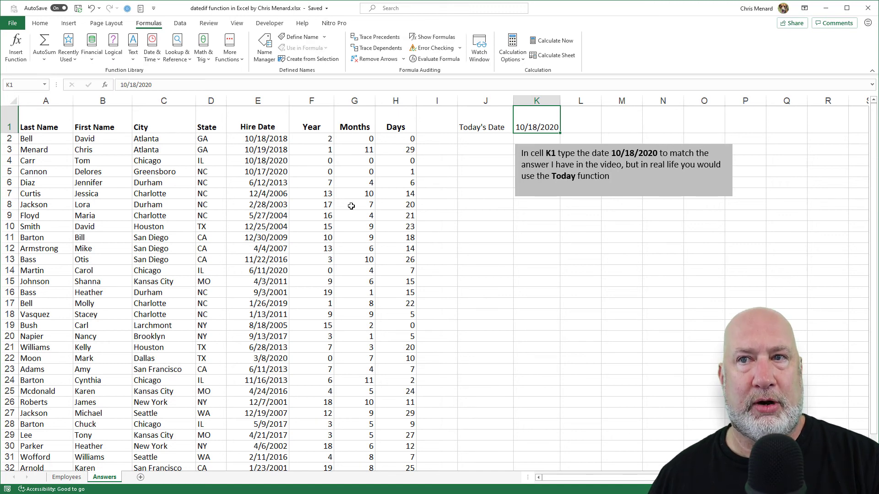
left_click(66, 477)
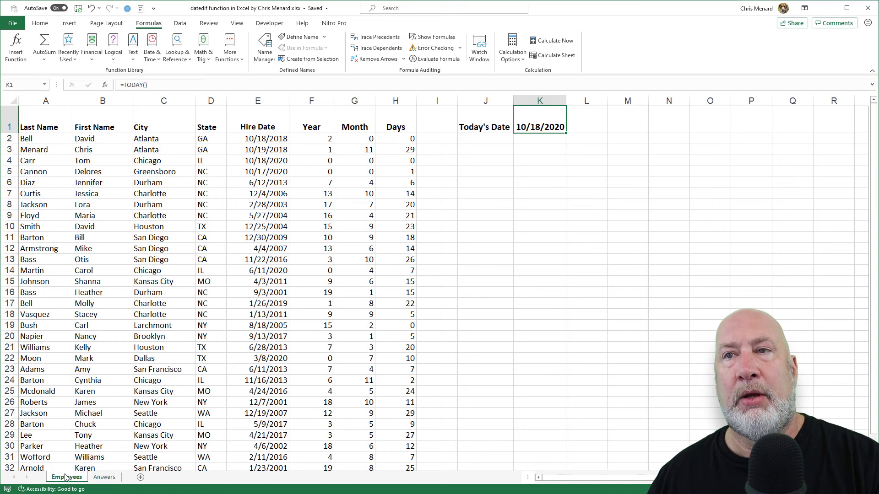
left_click(321, 139)
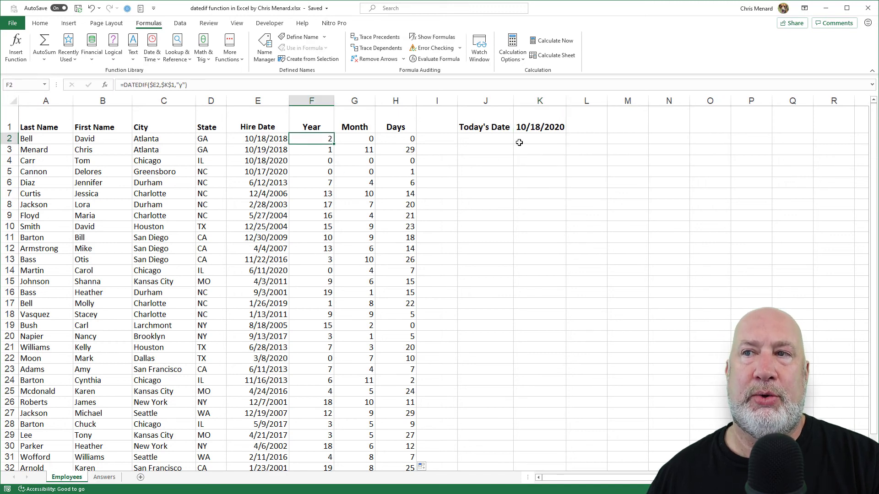
left_click(541, 128)
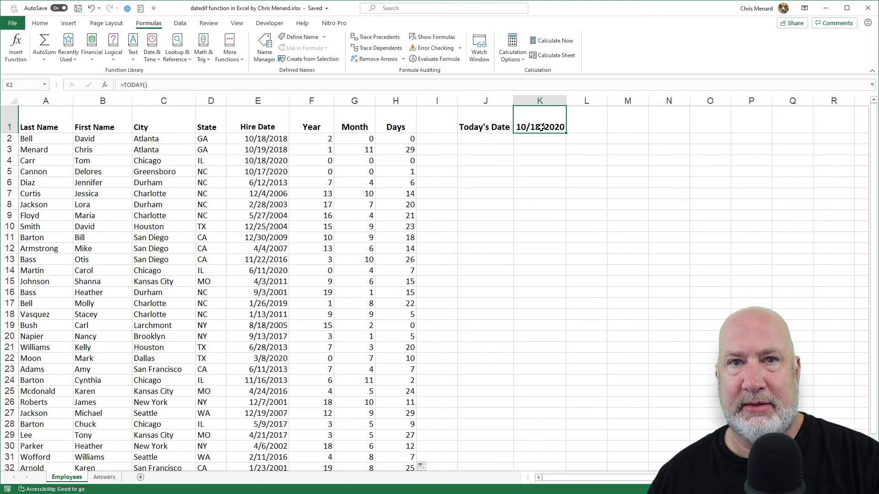
Try TODAY() instead of $K$1 as the end date of the DATEDIF formula in F2, and undo the change
left_click(320, 138)
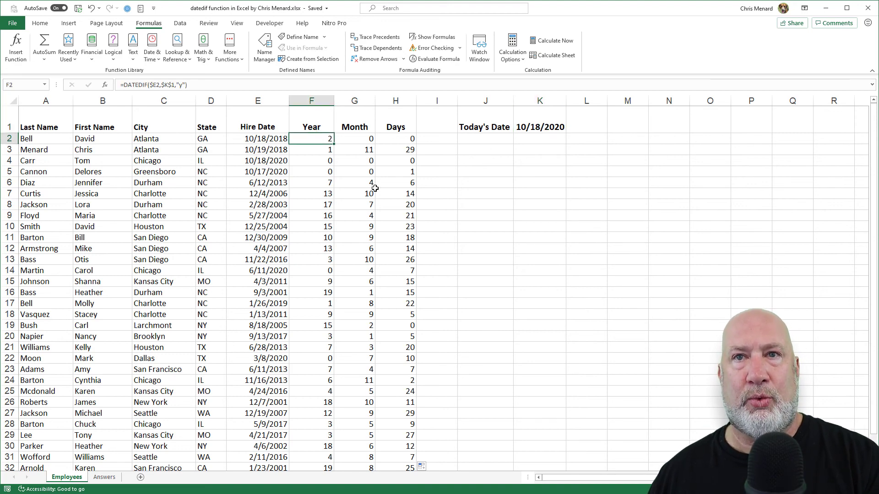
left_click(174, 84)
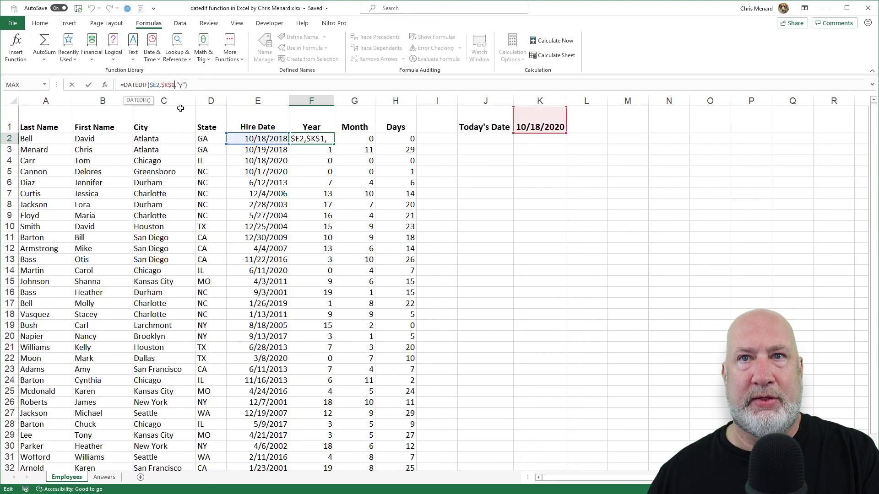
key("BackSpace")
key("BackSpace")
key("BackSpace")
key("BackSpace")
key("BackSpace")
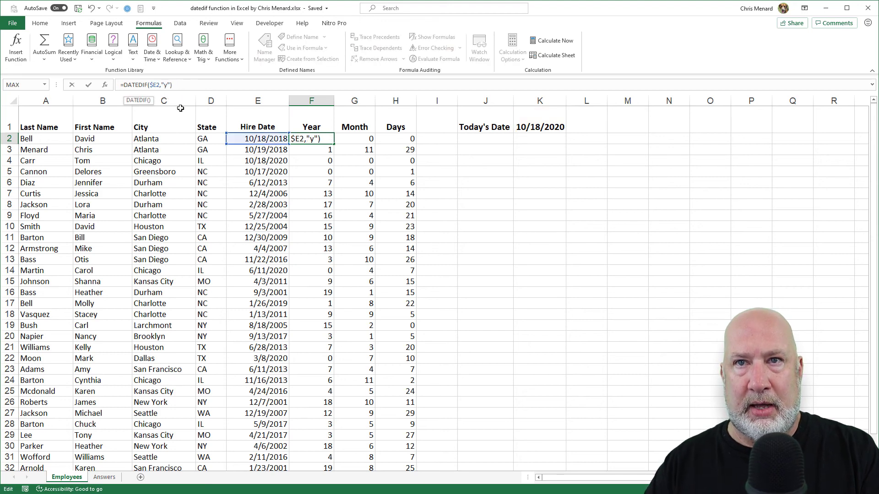
type(",tod")
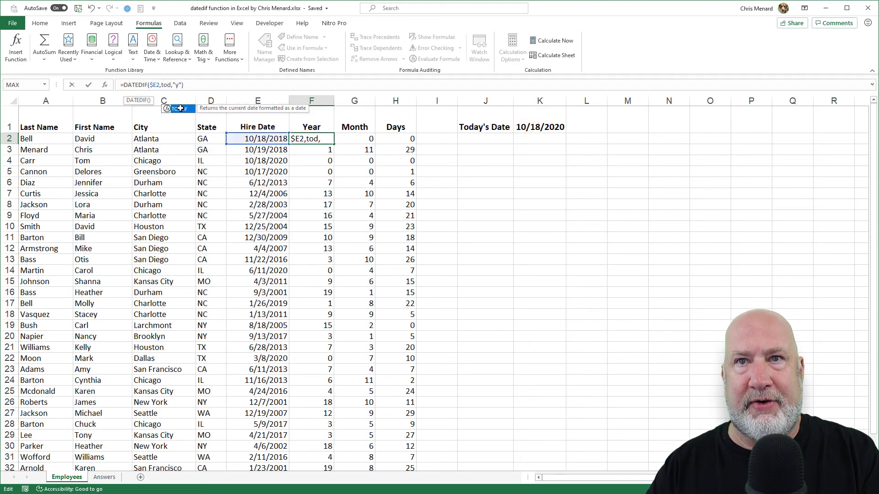
type("ay()")
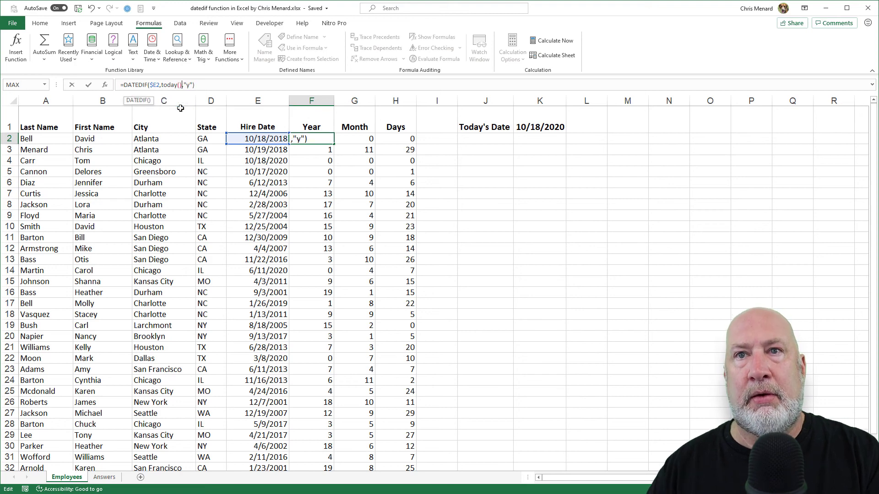
key("ctrl+Return")
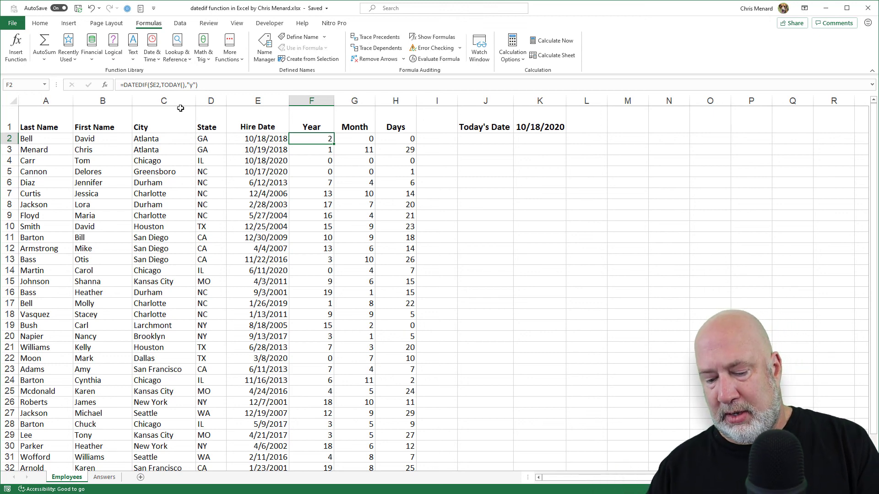
key("ctrl+z")
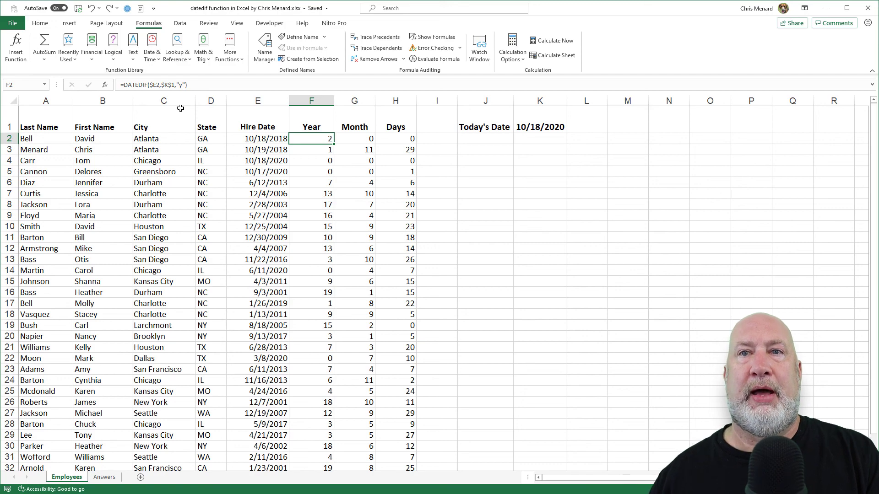